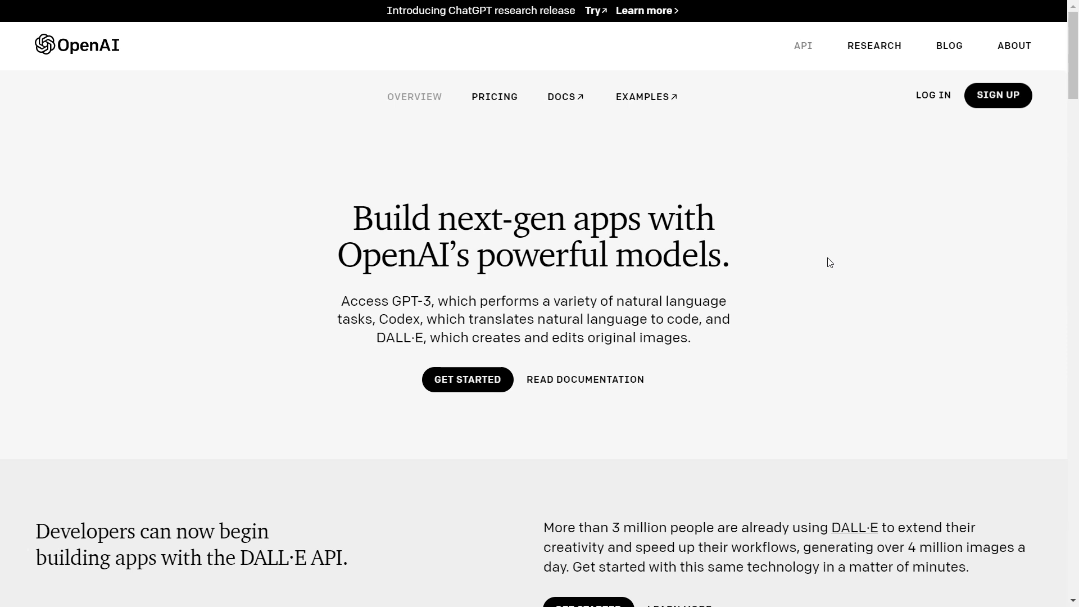
Step: Sign up for an OpenAI account with the pasted e-mail address and a password
click(993, 107)
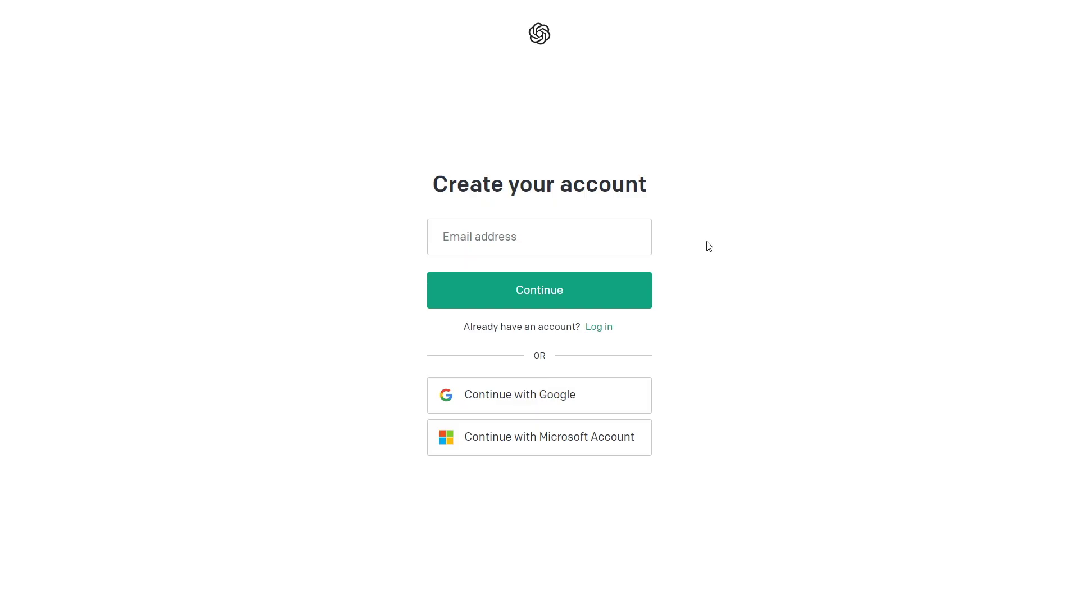
click(637, 241)
key(ctrl+v)
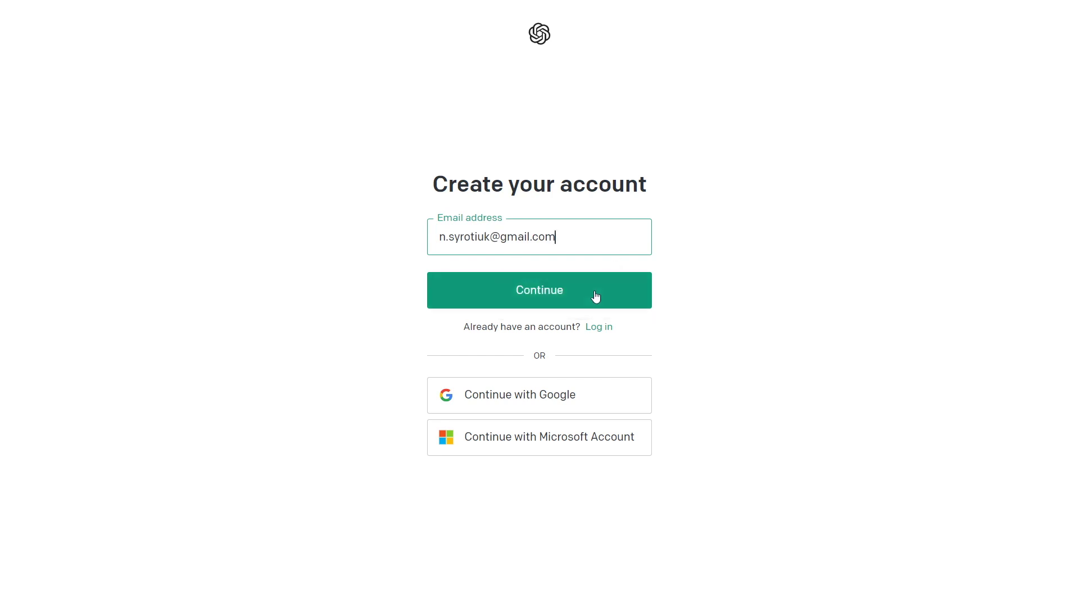
click(594, 292)
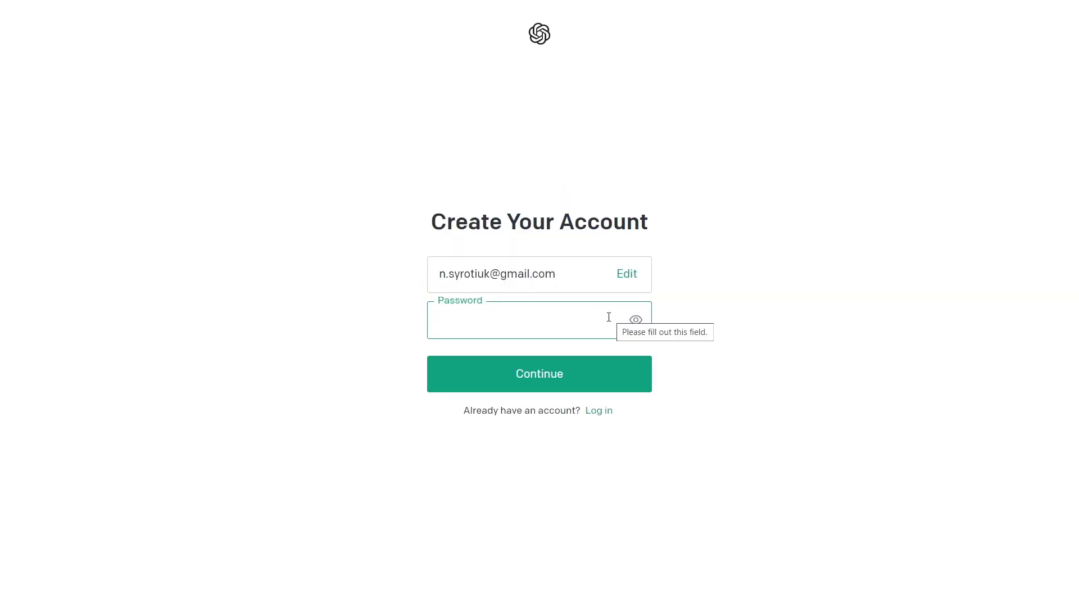
text(•••••••••)
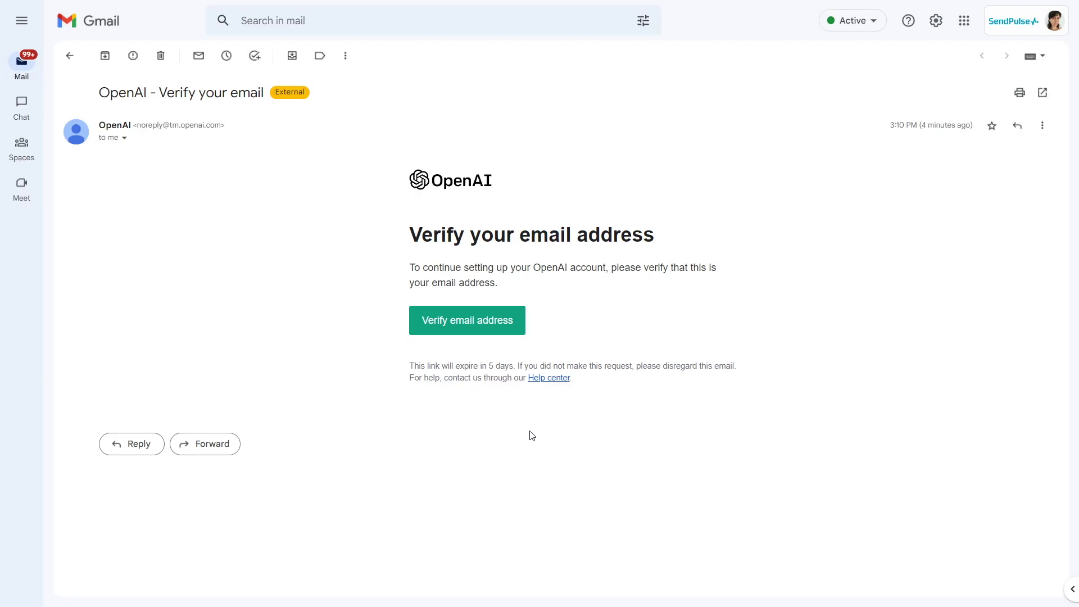
Step: Confirm the e-mail address through the link in OpenAI's verification message
click(479, 336)
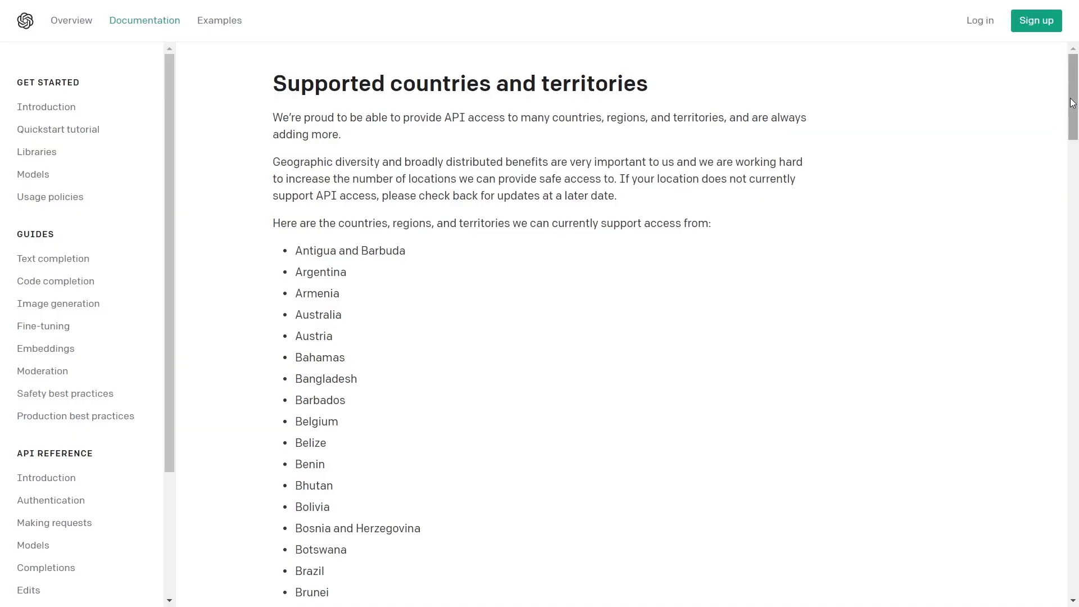
Step: Create a new secret key on the Personal menu's API keys page and copy it
drag(1072, 103, 1066, 569)
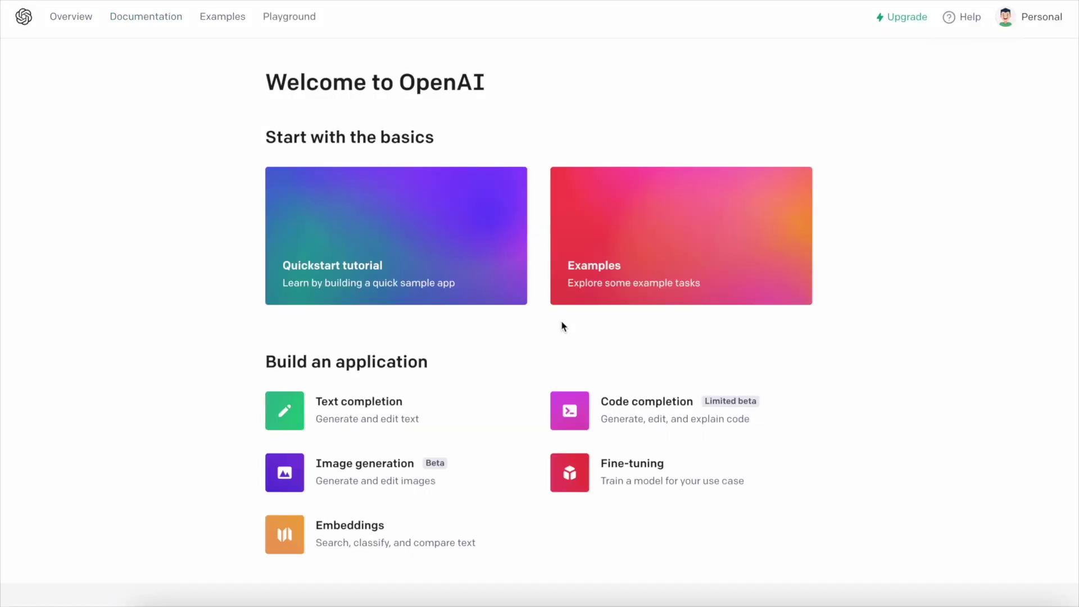
click(1031, 21)
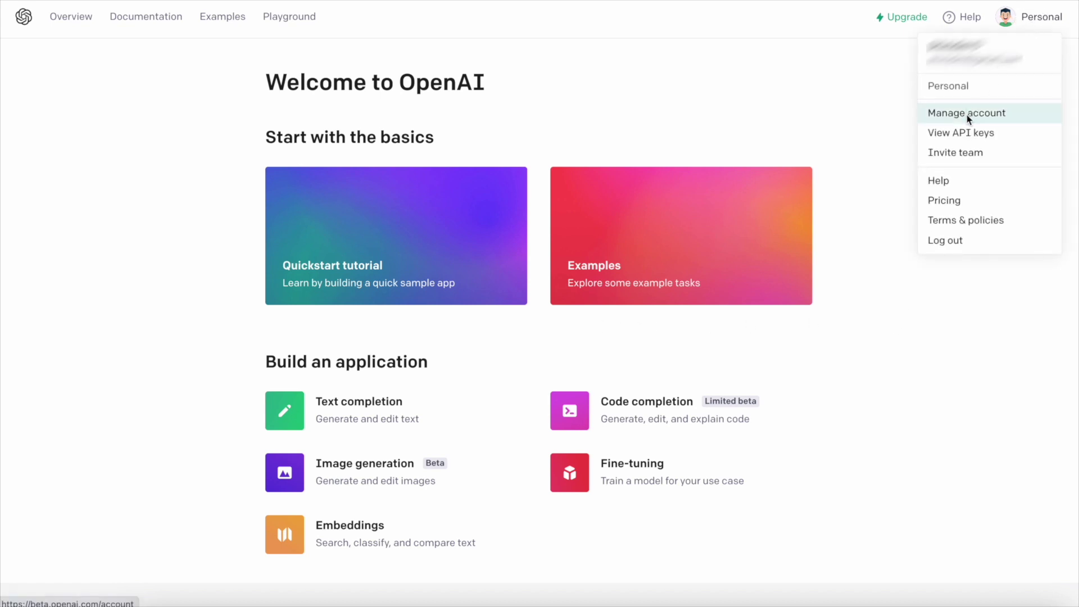
click(965, 132)
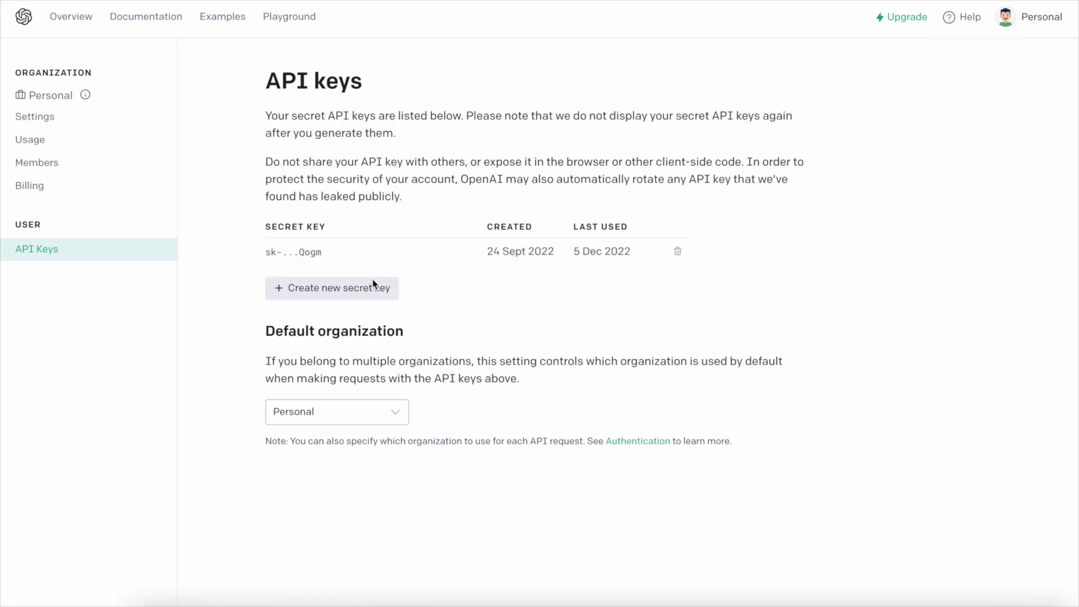
click(341, 294)
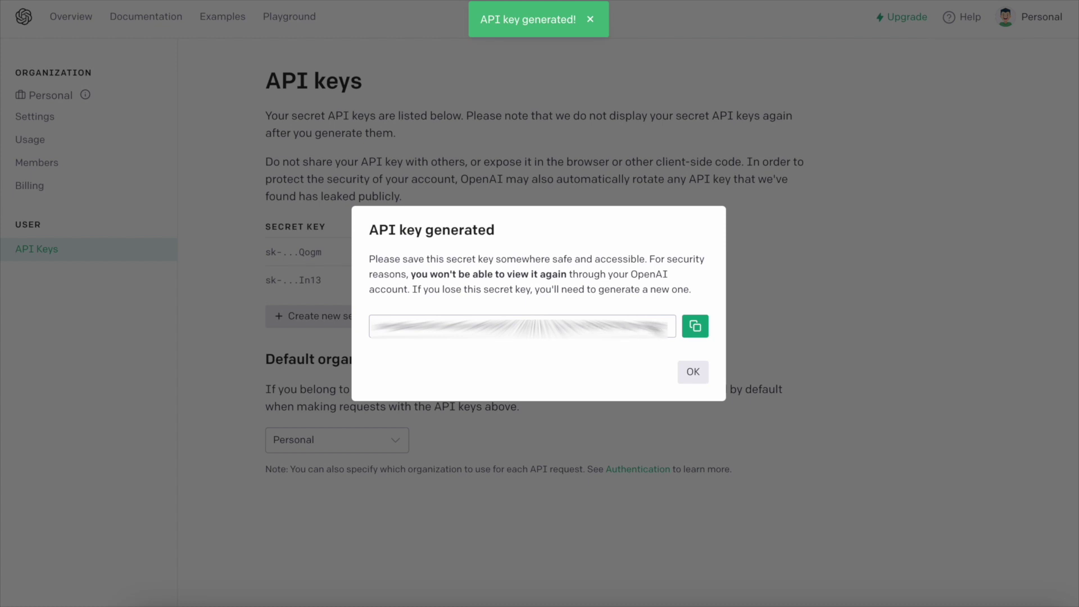
click(691, 373)
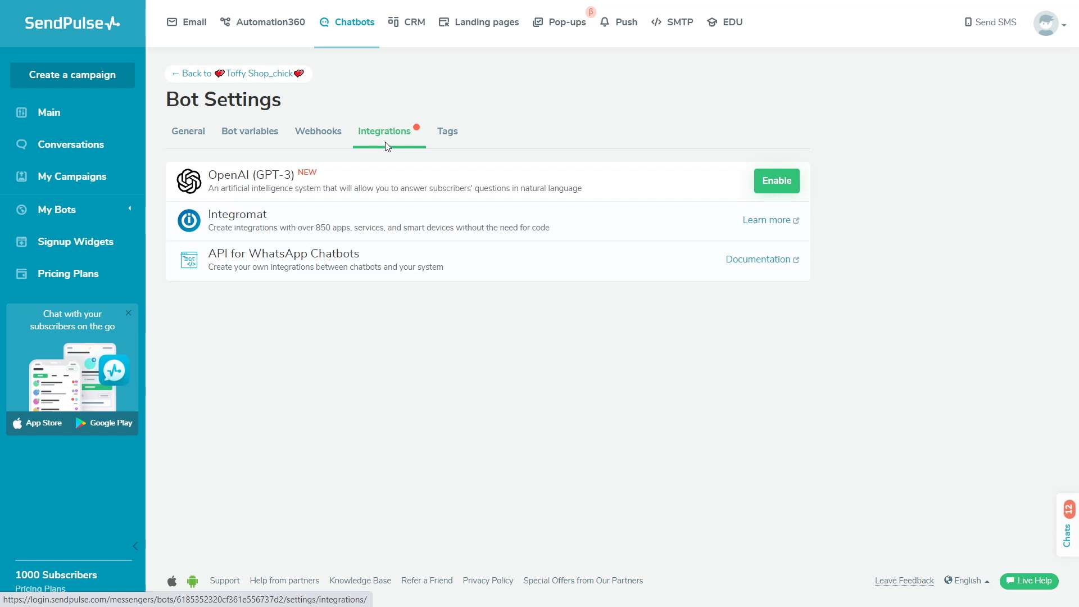
Step: Enable OpenAI (GPT-3) in Integrations and paste the copied key into API Secret key
click(776, 181)
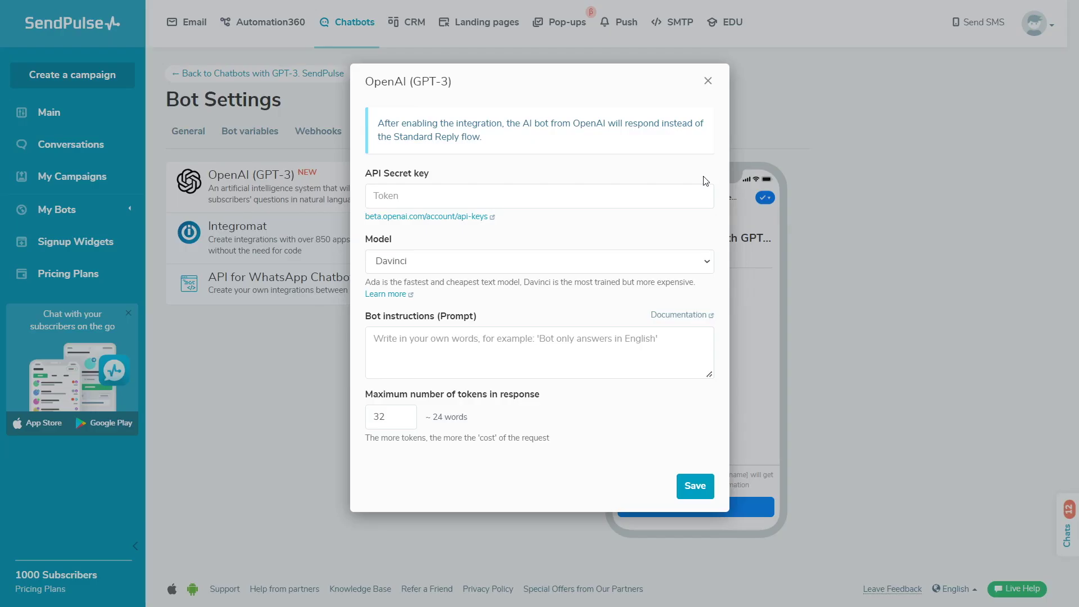
click(417, 200)
key(ctrl+v)
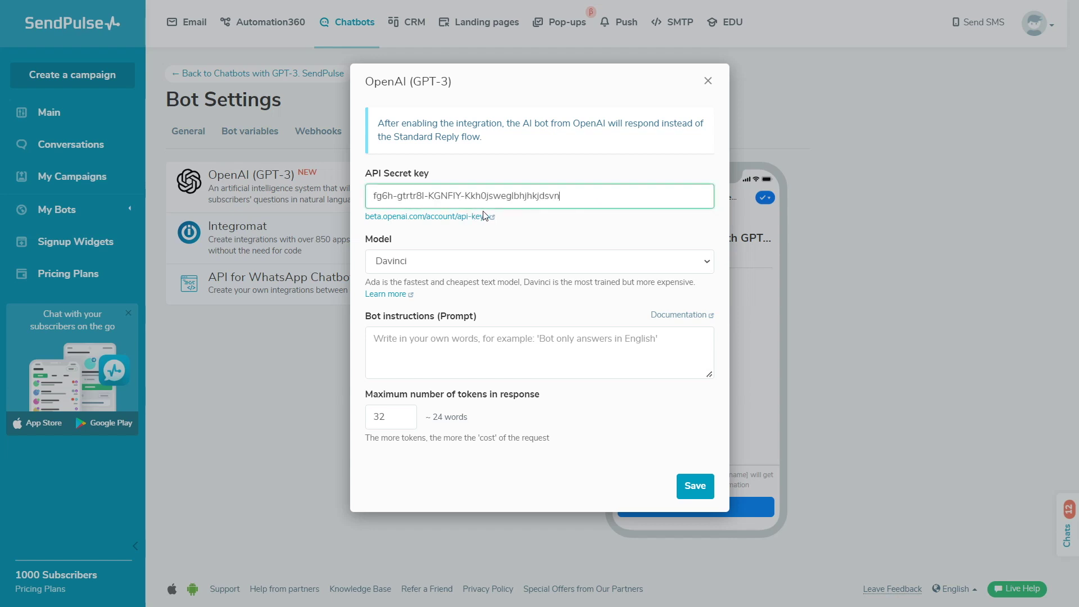
click(560, 222)
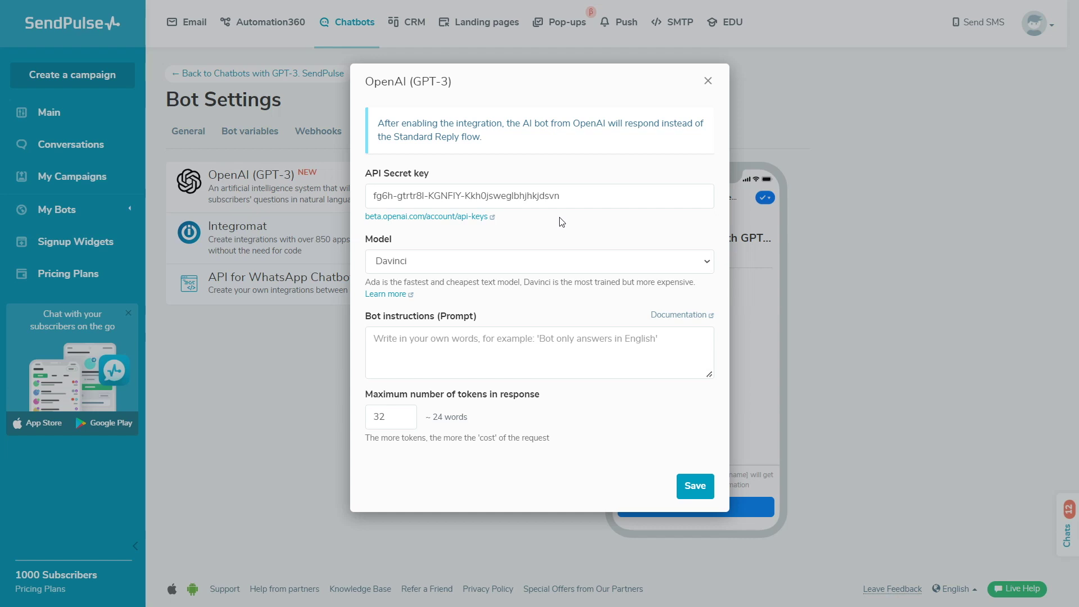
click(706, 263)
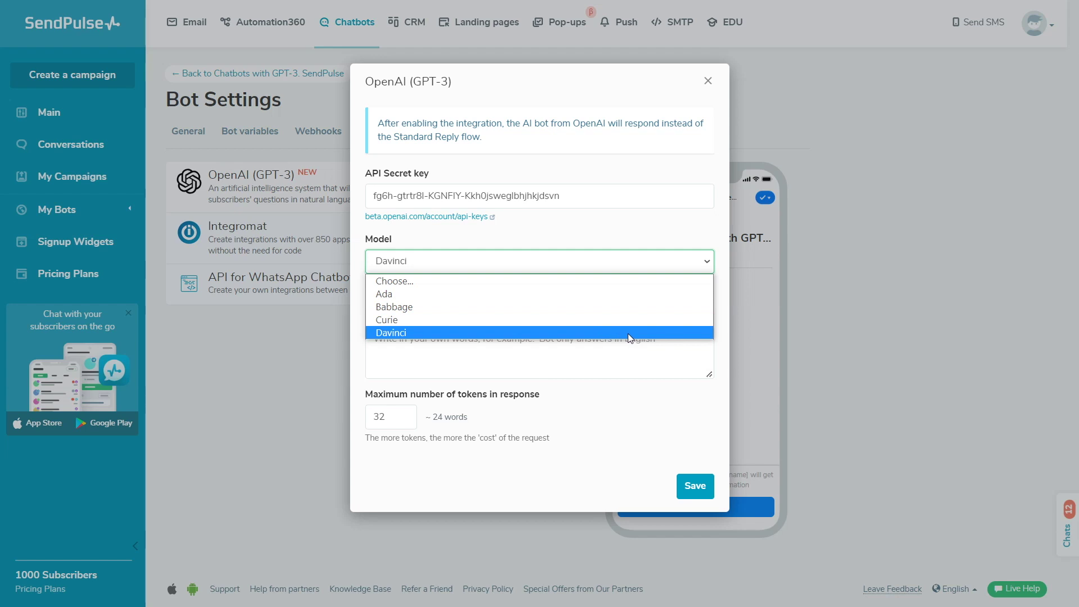
click(629, 333)
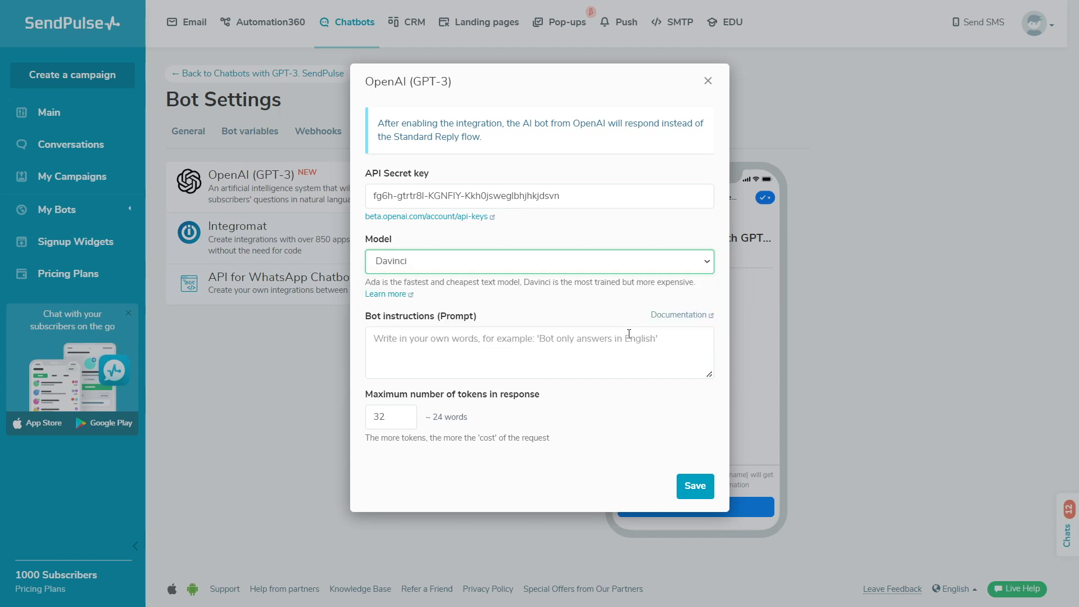
click(583, 308)
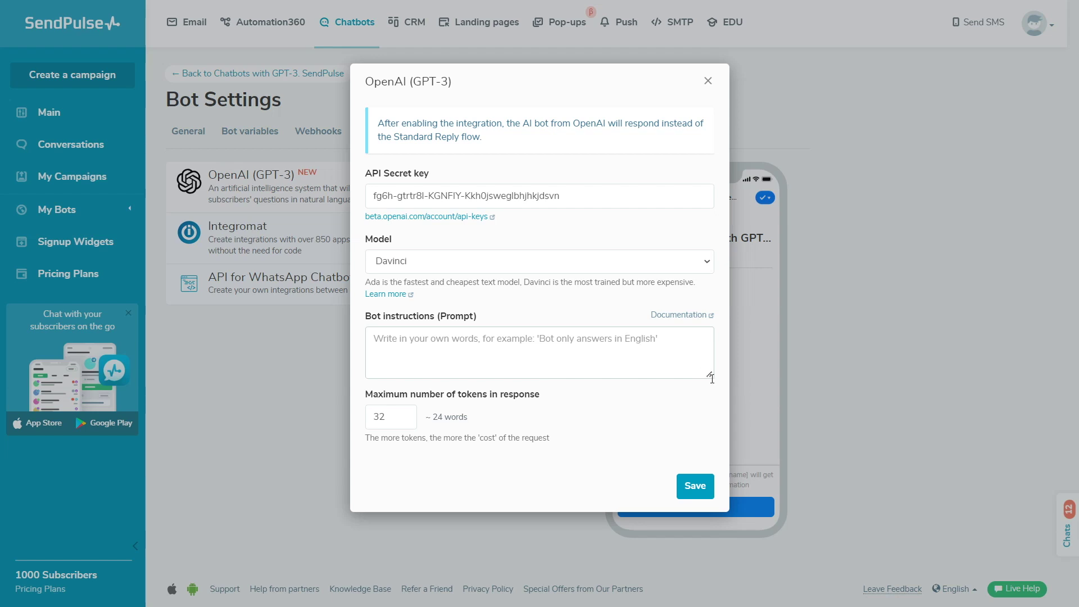
drag(709, 375, 710, 448)
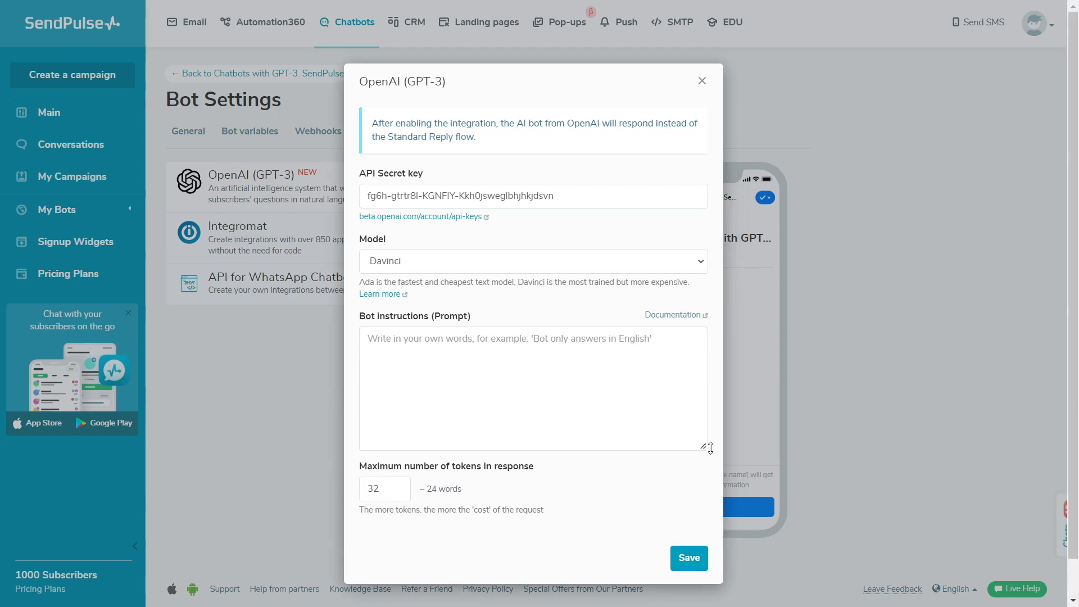
Step: Paste the Paper and Pencil store prompt into Bot instructions and separate its opening sentences
click(368, 340)
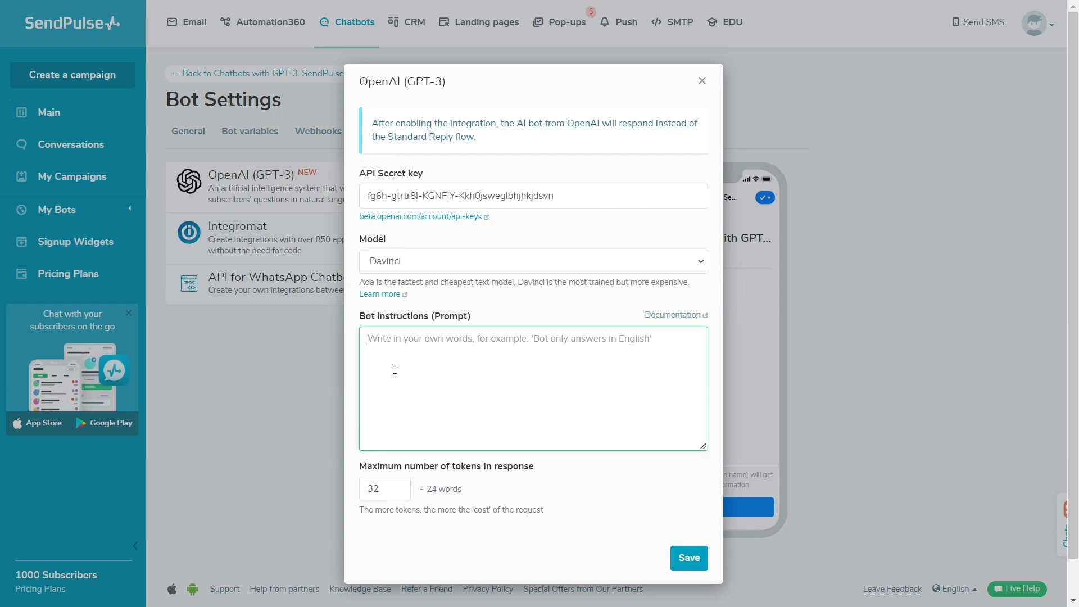
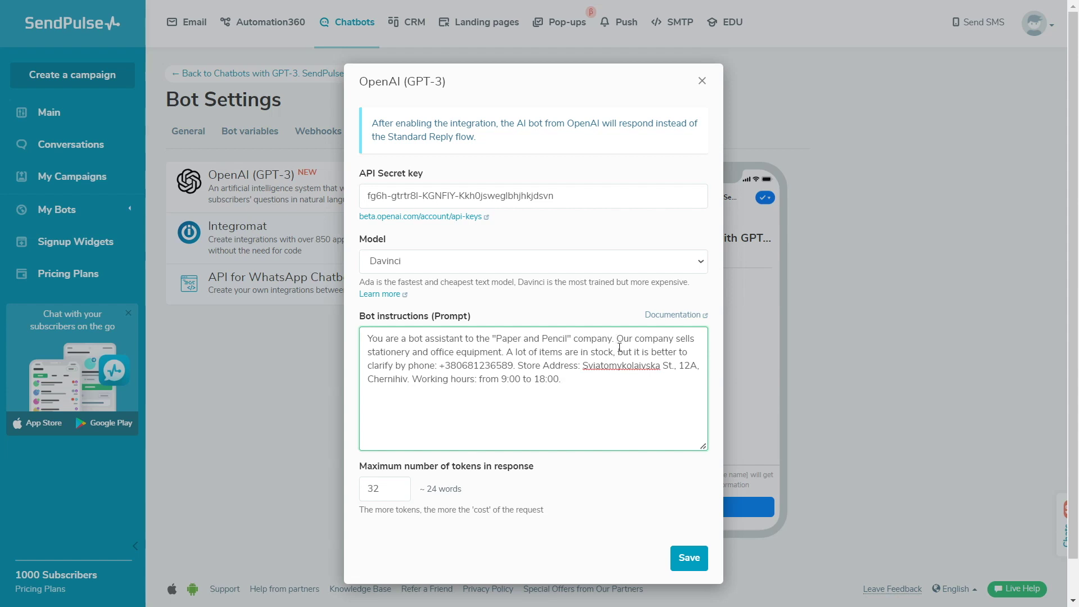
click(617, 343)
key(Return)
key(Return)
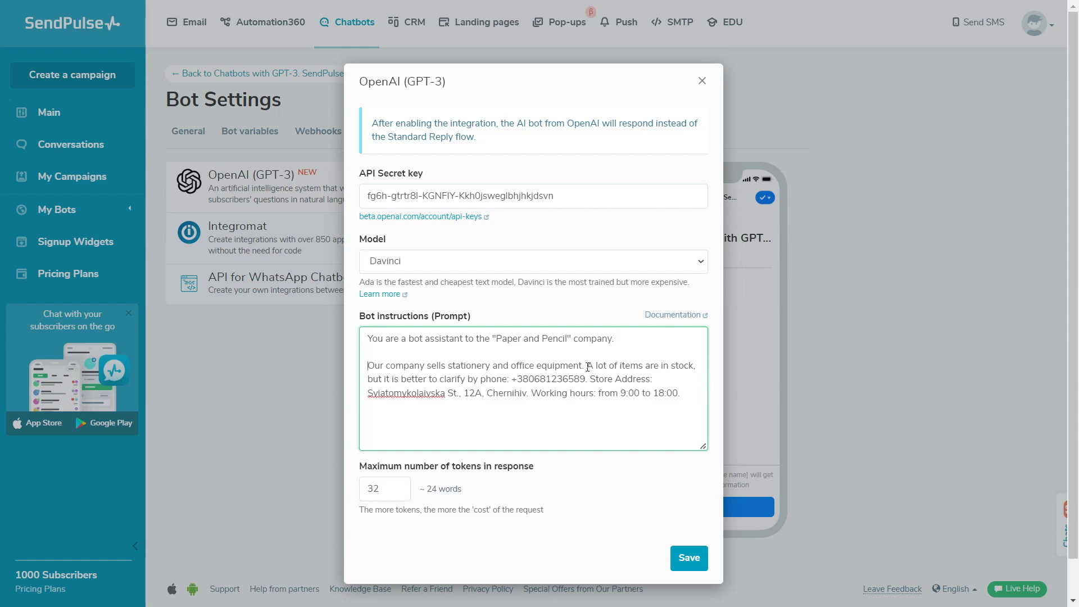
click(586, 367)
Step: Put the working hours in their own paragraph and add 'Answer in English' at the end
key(Return)
key(Return)
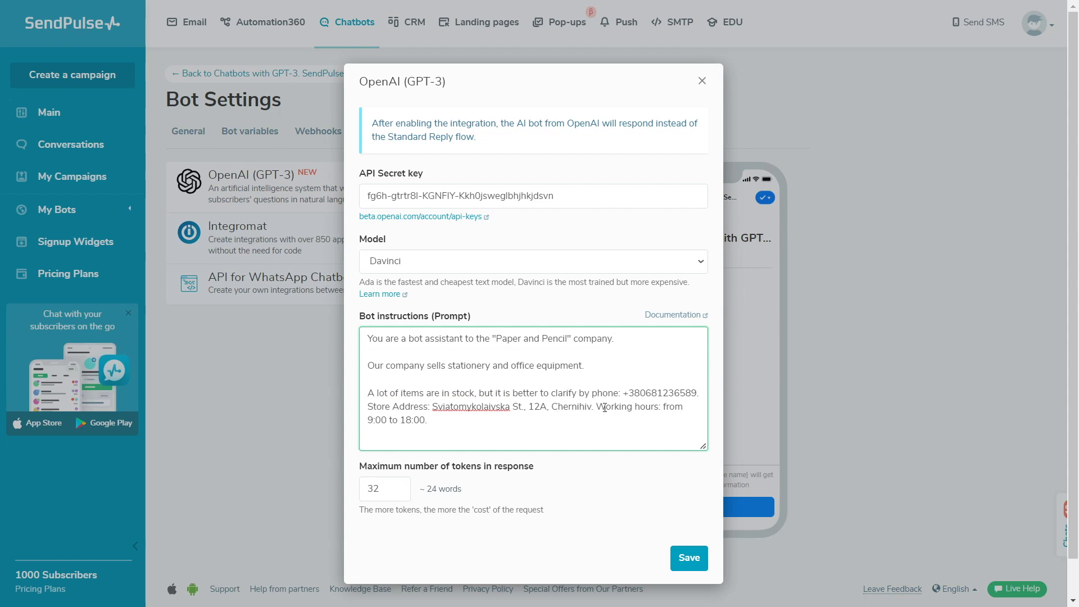
click(597, 407)
key(Return)
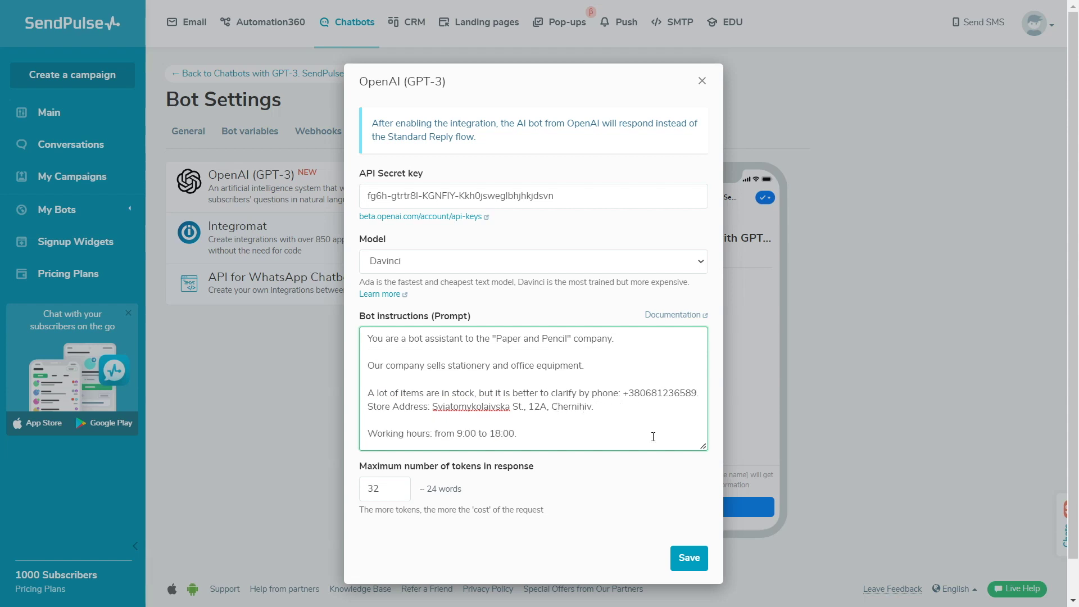
drag(703, 448, 704, 475)
key(Return)
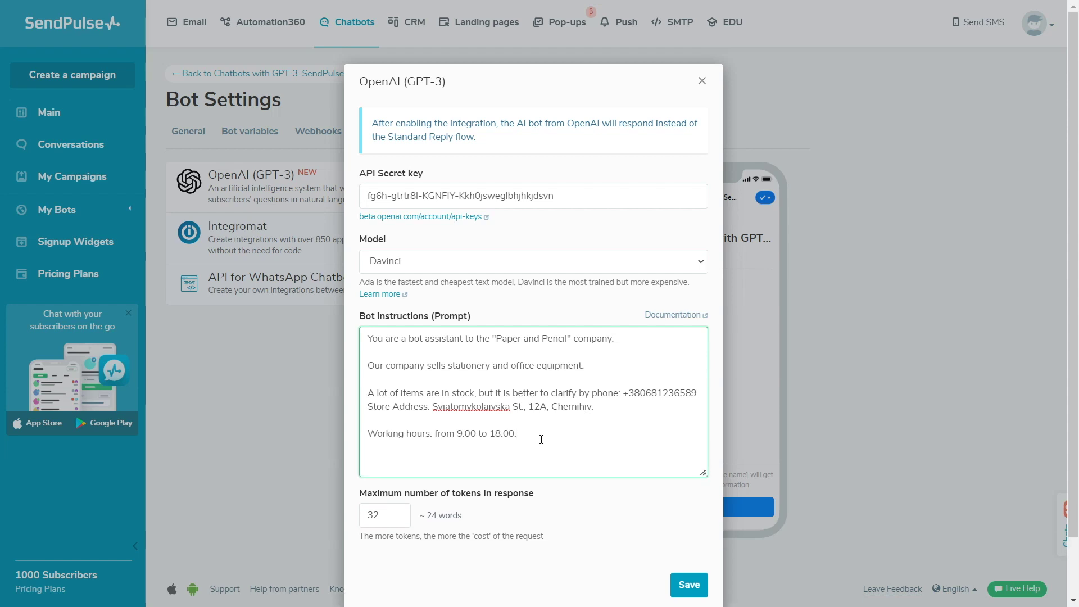
text(Answer in English.)
scroll(541, 439, down, 2)
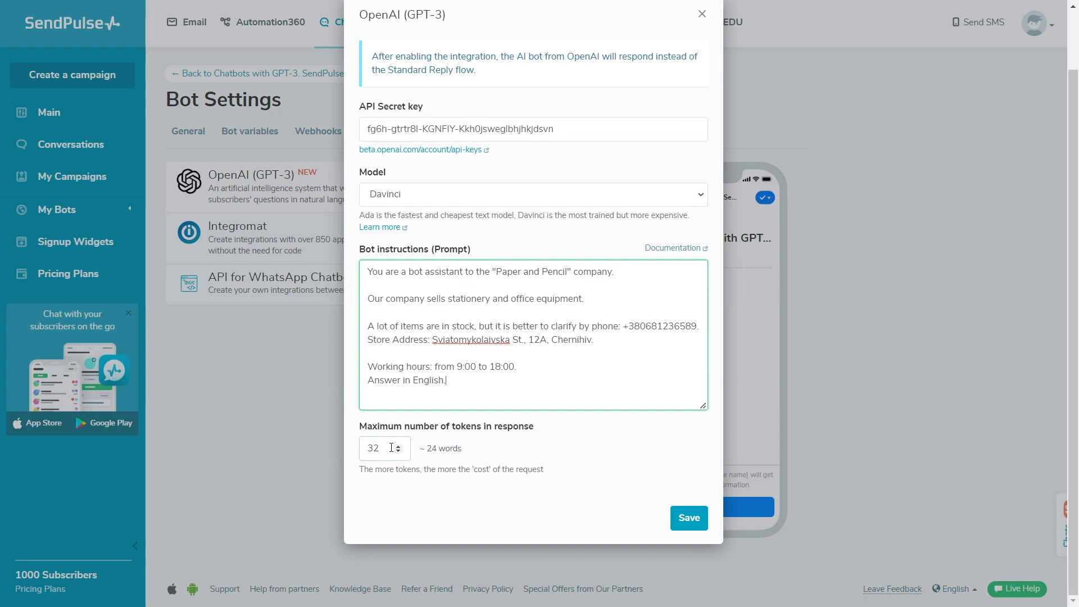
Step: Change Maximum number of tokens from 32 to 2048
double_click(389, 448)
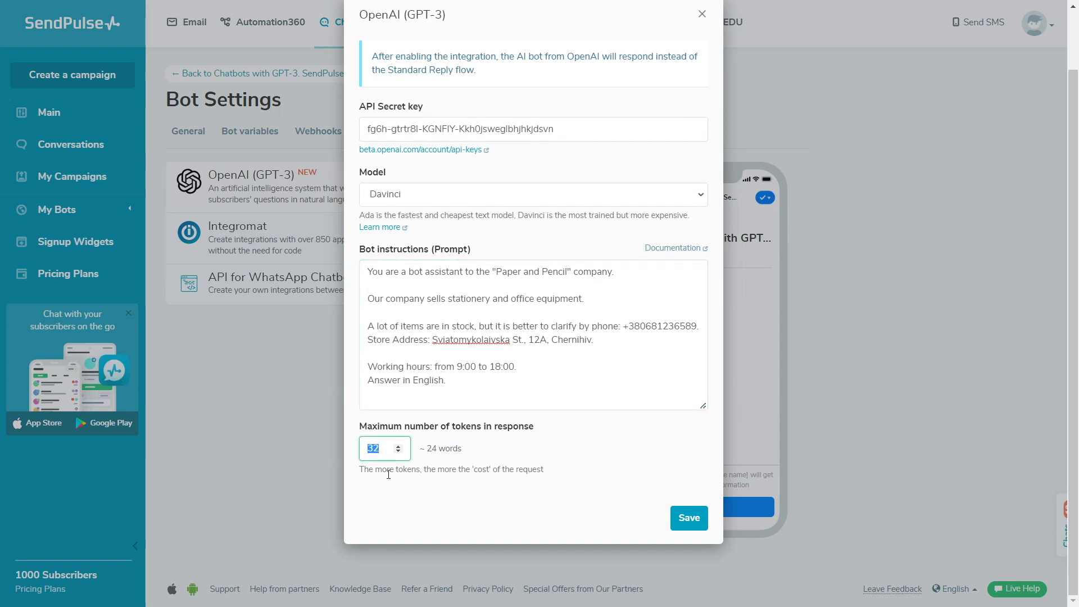
text(2048)
click(485, 458)
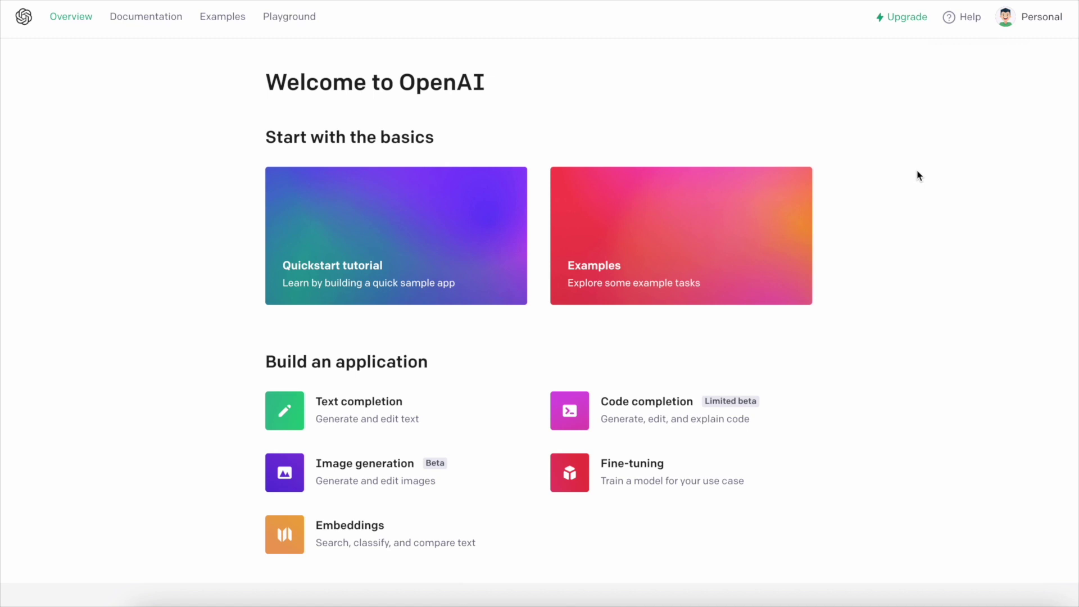
Step: Open the usage page and expand the 10:00 requests in the 13 December 2022 breakdown
click(1032, 26)
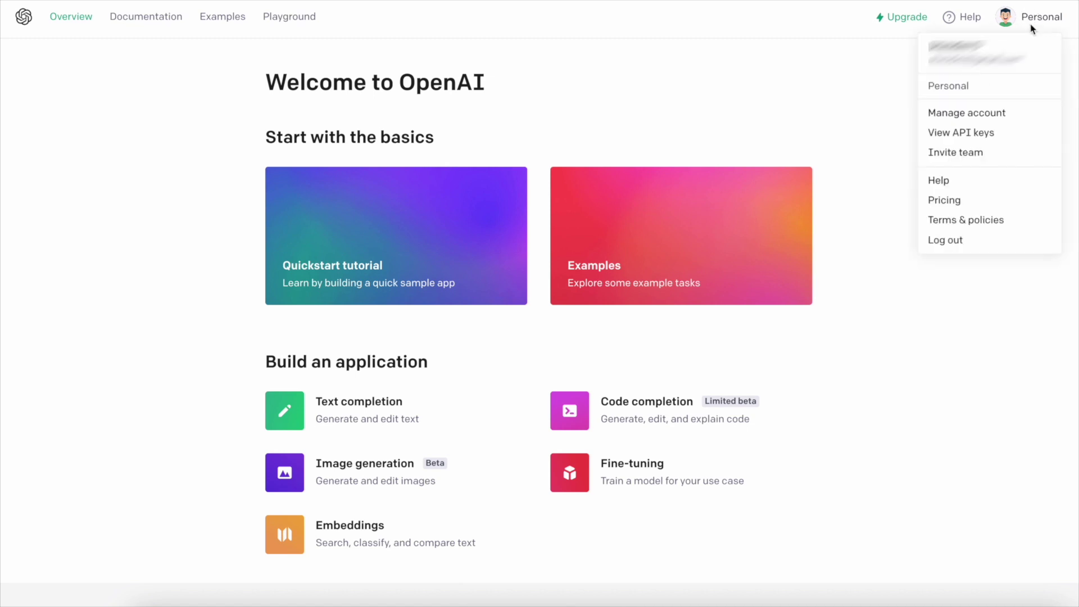
click(982, 110)
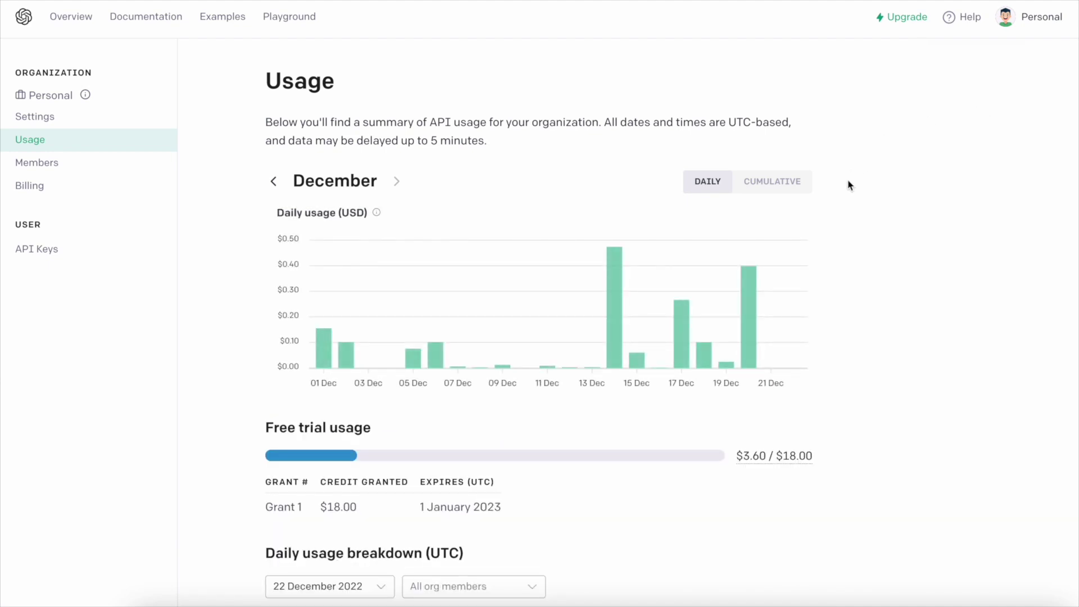
scroll(641, 353, down, 2)
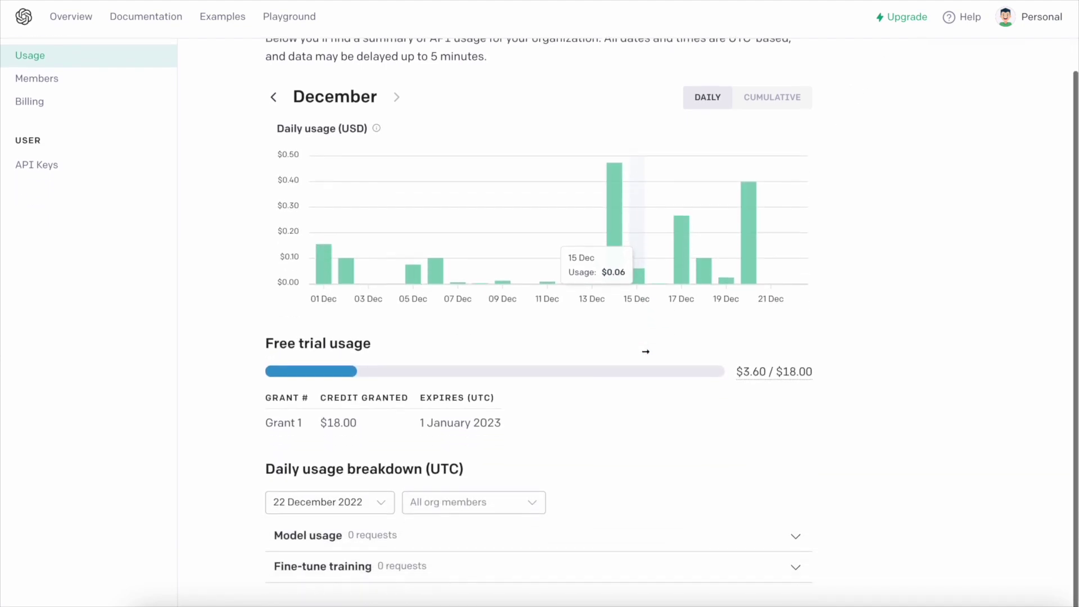
click(323, 506)
click(322, 526)
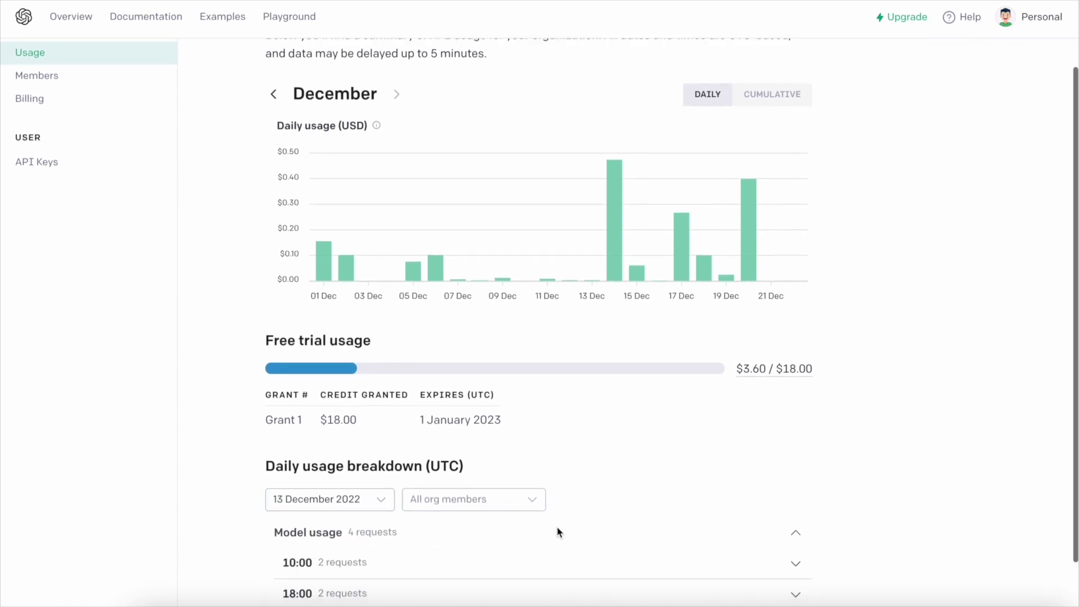
scroll(519, 537, down, 2)
click(520, 511)
scroll(519, 521, down, 2)
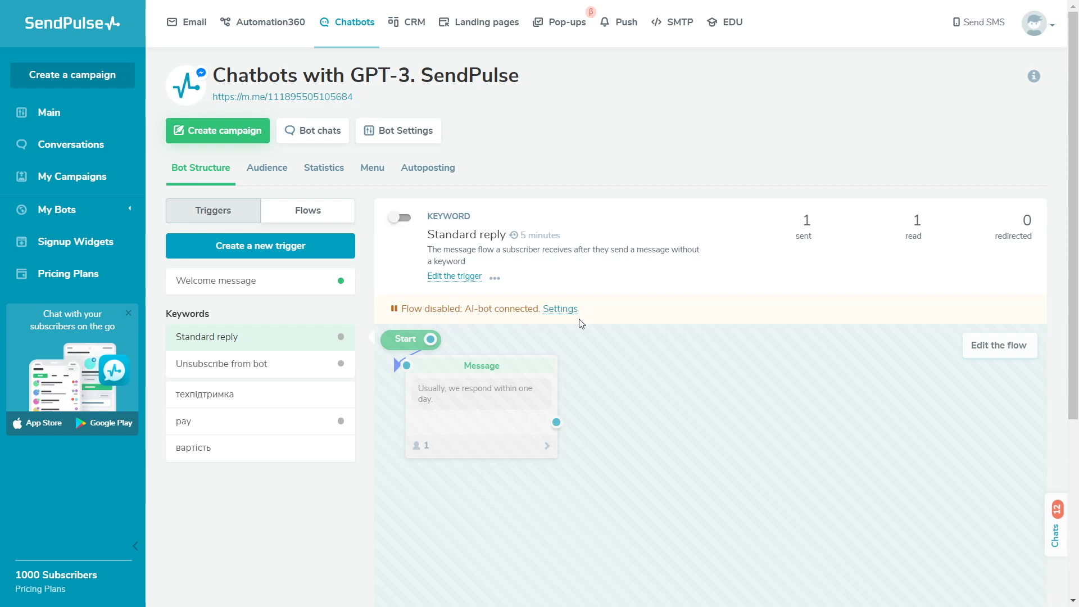
Step: Create a new trigger with the keyword 'support'
click(320, 292)
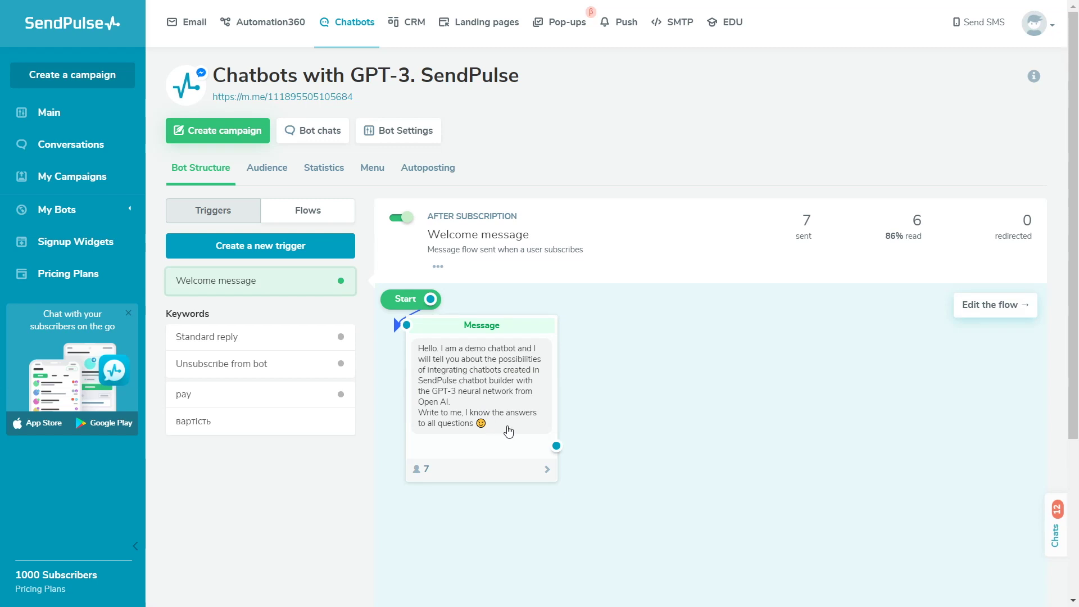
click(348, 246)
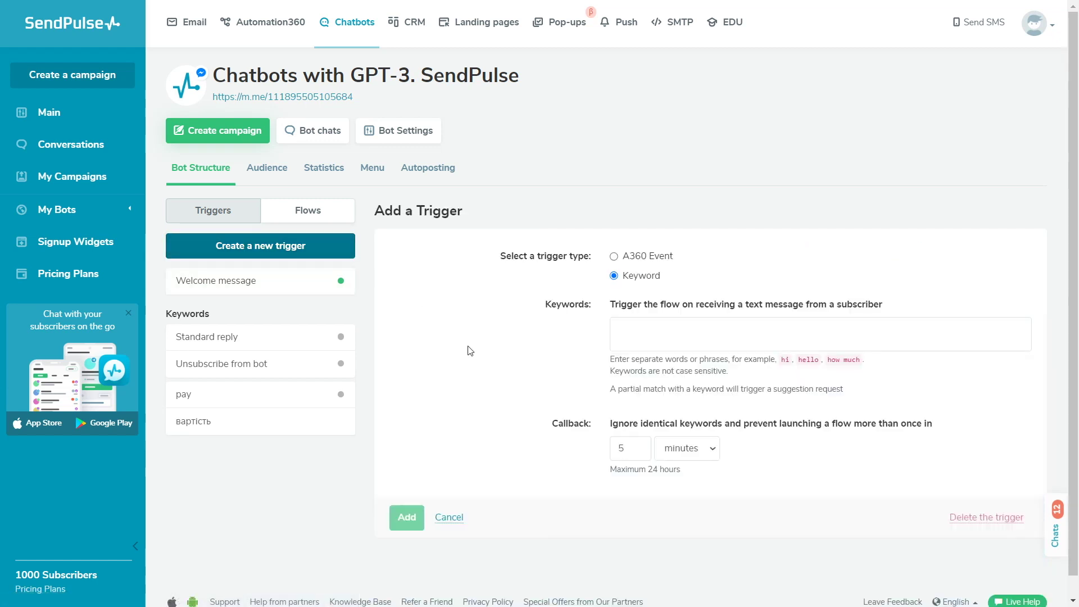
text(support)
key(Return)
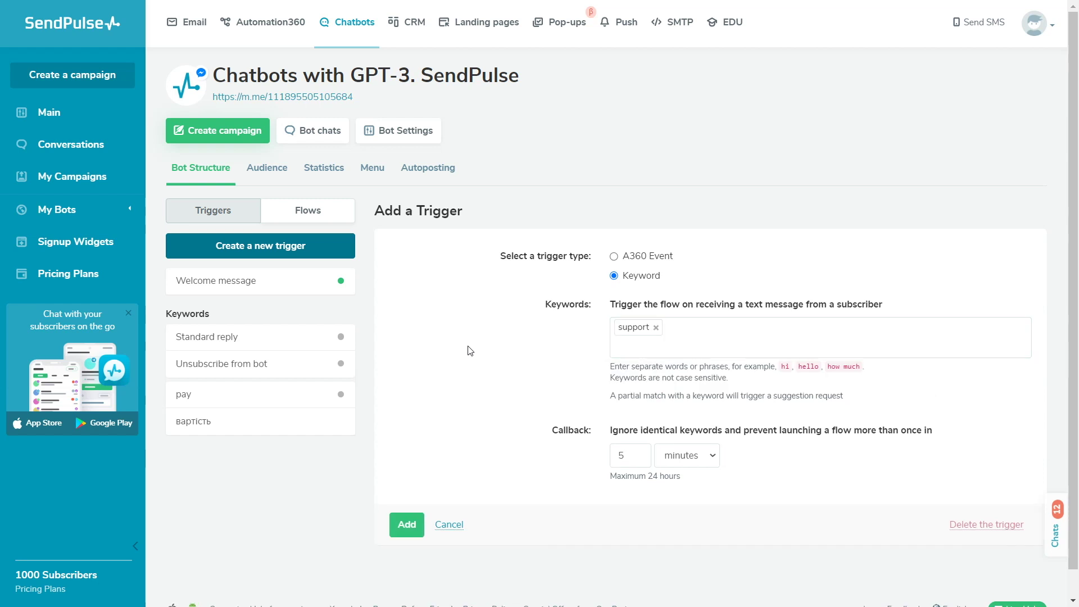
click(408, 524)
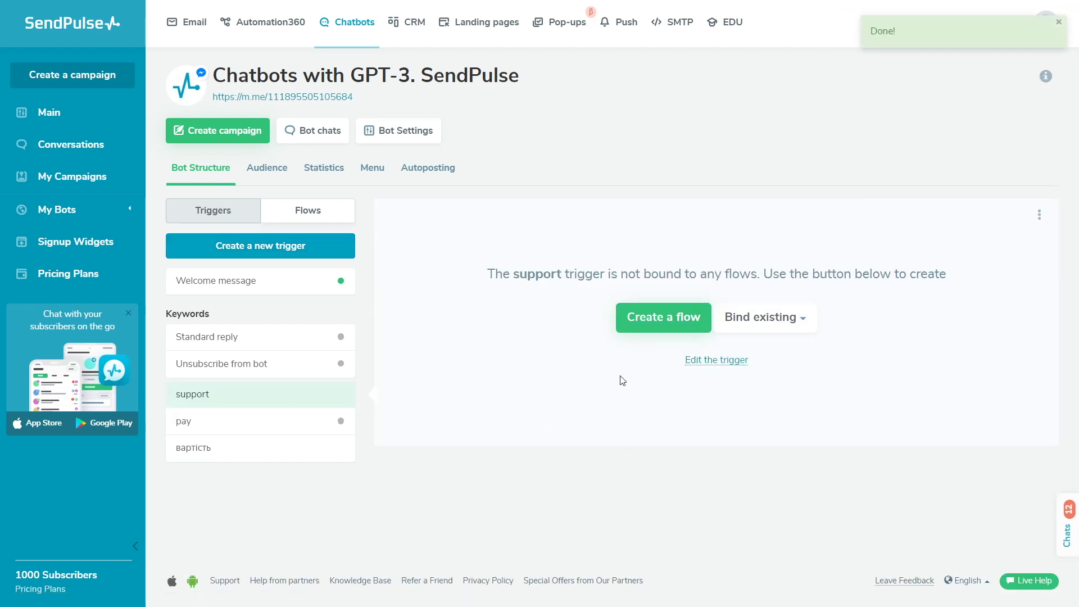
Step: Build its flow: an email request message without Next, waiting for an email-validated reply
click(661, 329)
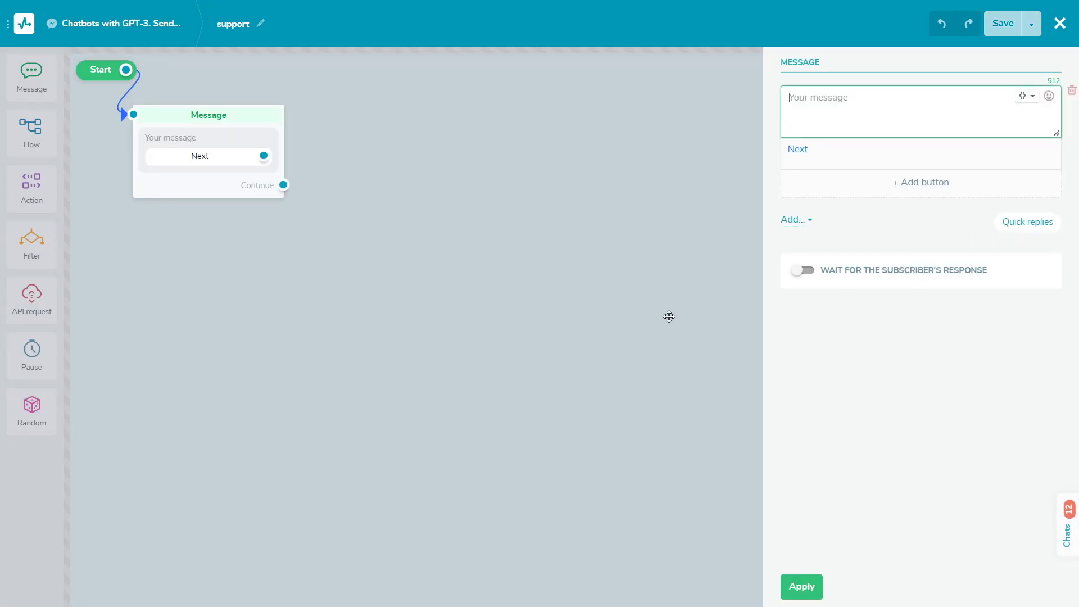
text(Please, enter your email 👇)
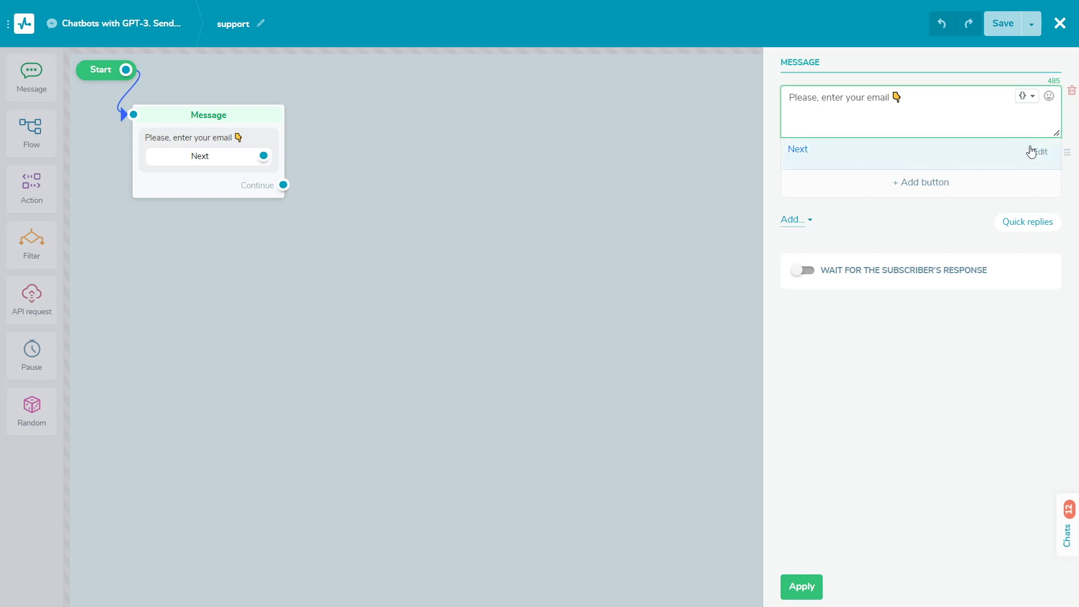
click(1031, 151)
click(869, 212)
click(810, 237)
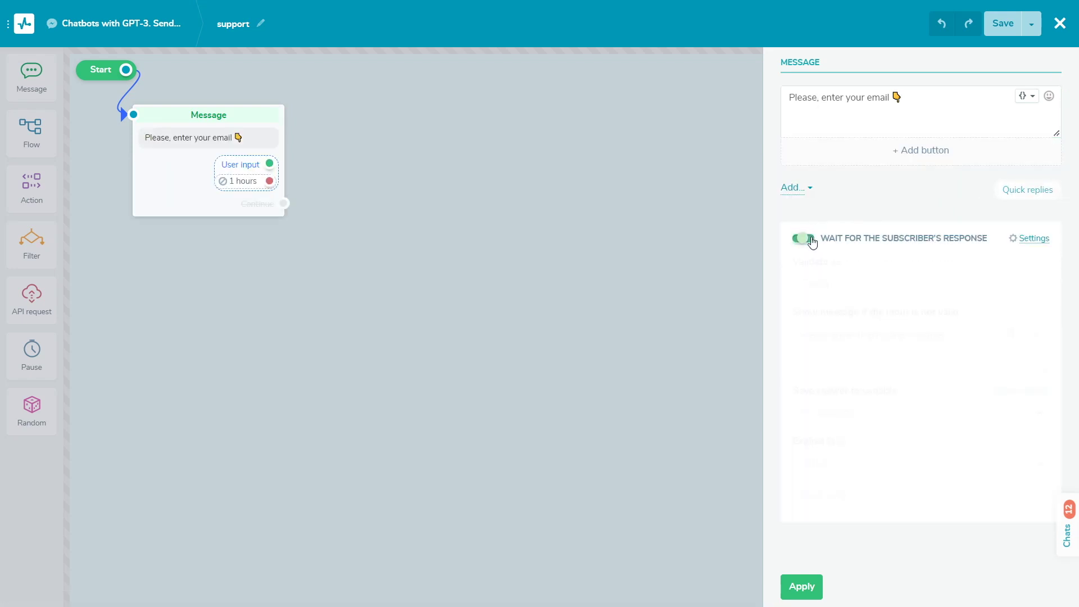
click(830, 281)
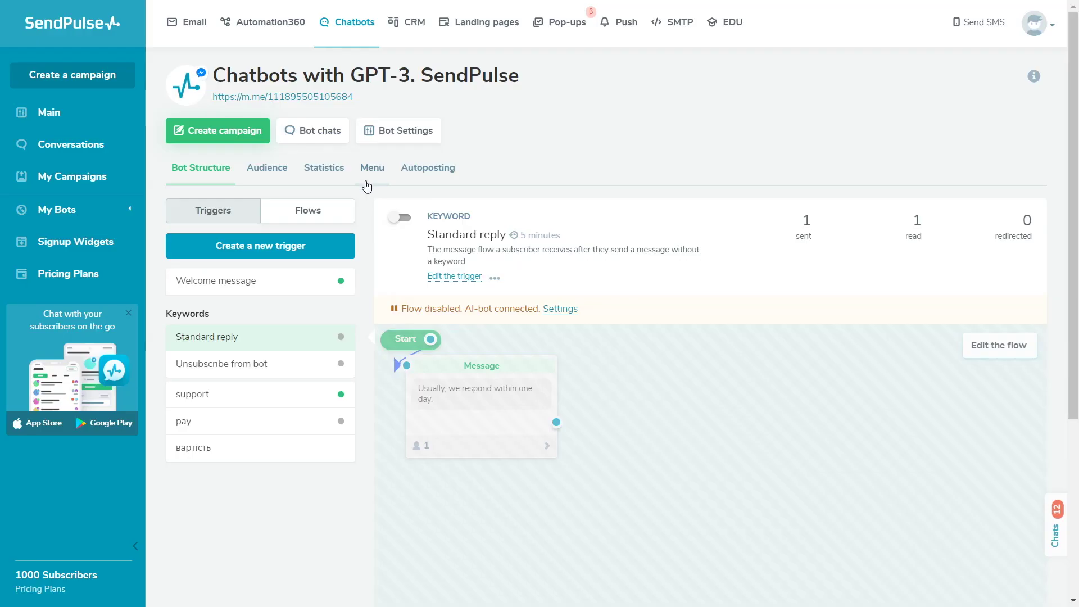
Step: Add a 'Support' chat menu item that starts the support flow
click(367, 176)
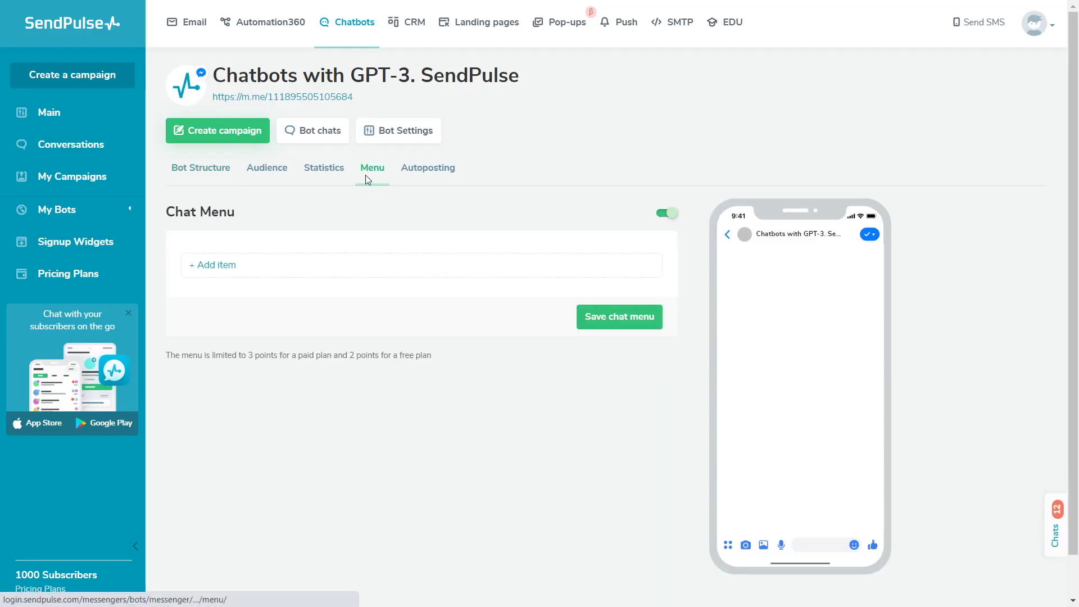
click(260, 267)
drag(245, 287, 180, 298)
text(Support)
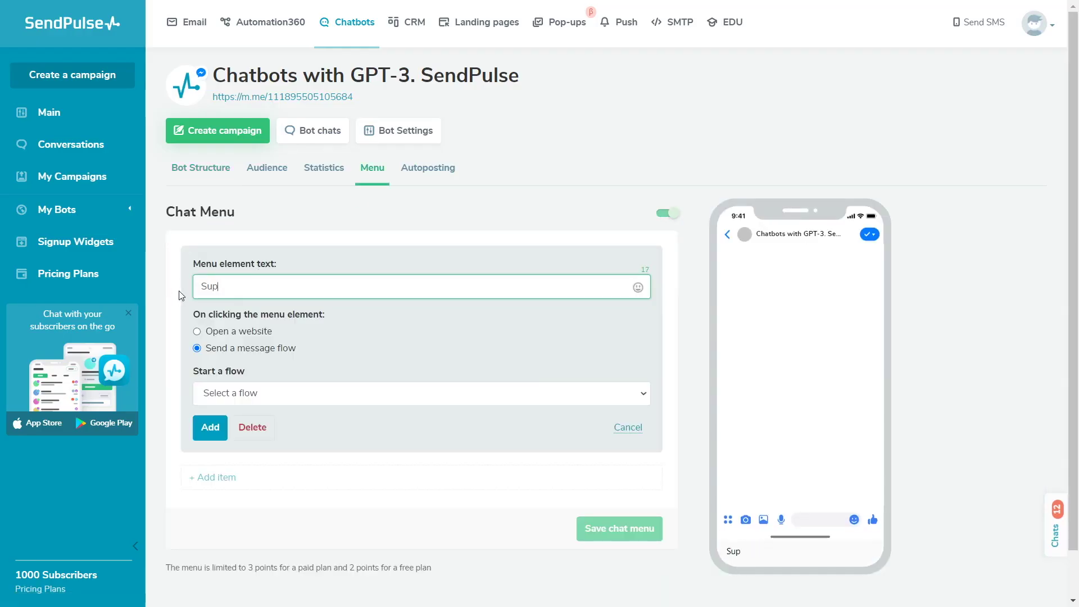
click(280, 394)
click(278, 451)
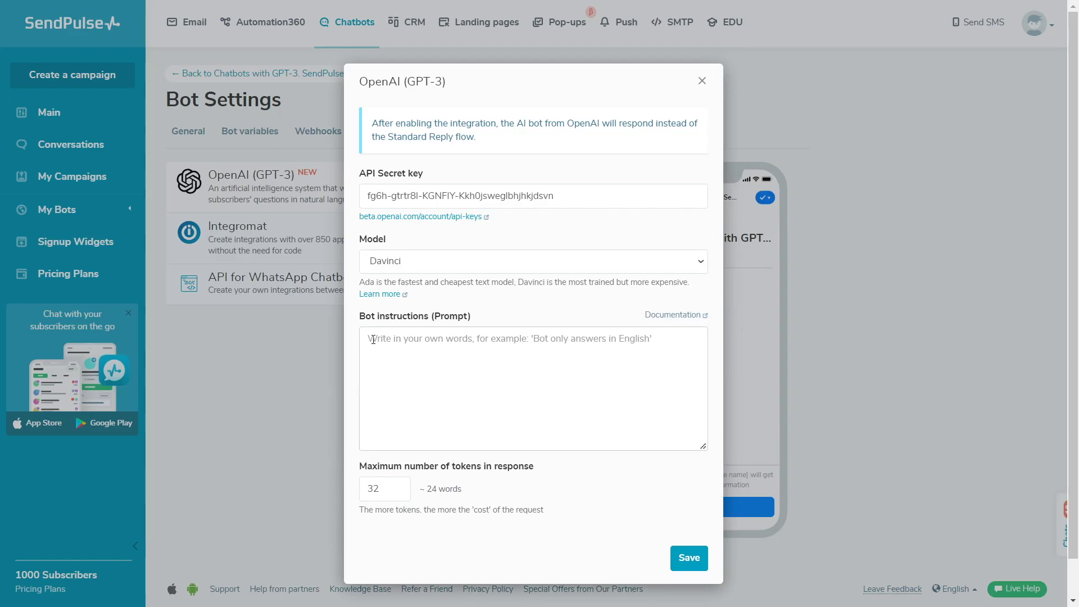
Step: Paste the Paper and Pencil prompt into Bot instructions as paragraphs ending 'Answer in English.'
click(373, 339)
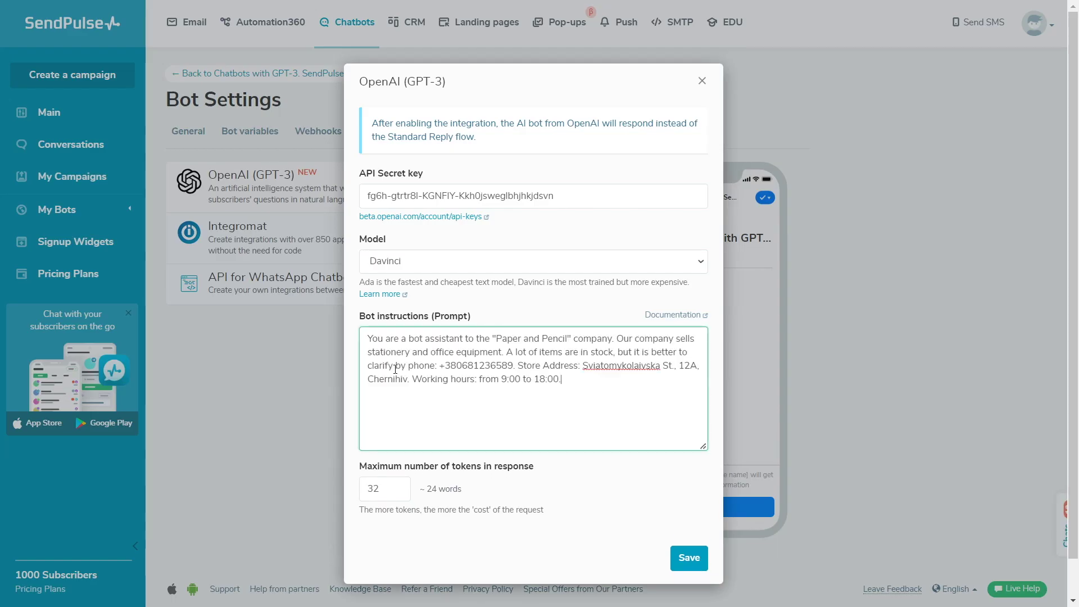
click(617, 340)
key(Return)
key(Return)
click(585, 365)
key(Return)
key(Return)
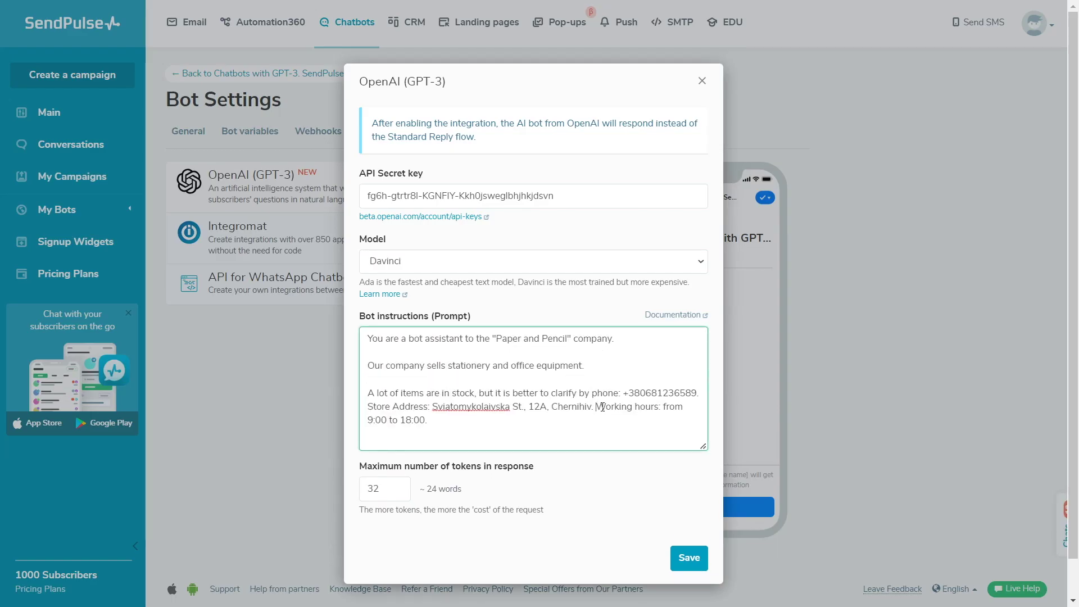
click(596, 407)
key(Return)
key(Return)
click(623, 435)
key(Return)
text(Answer)
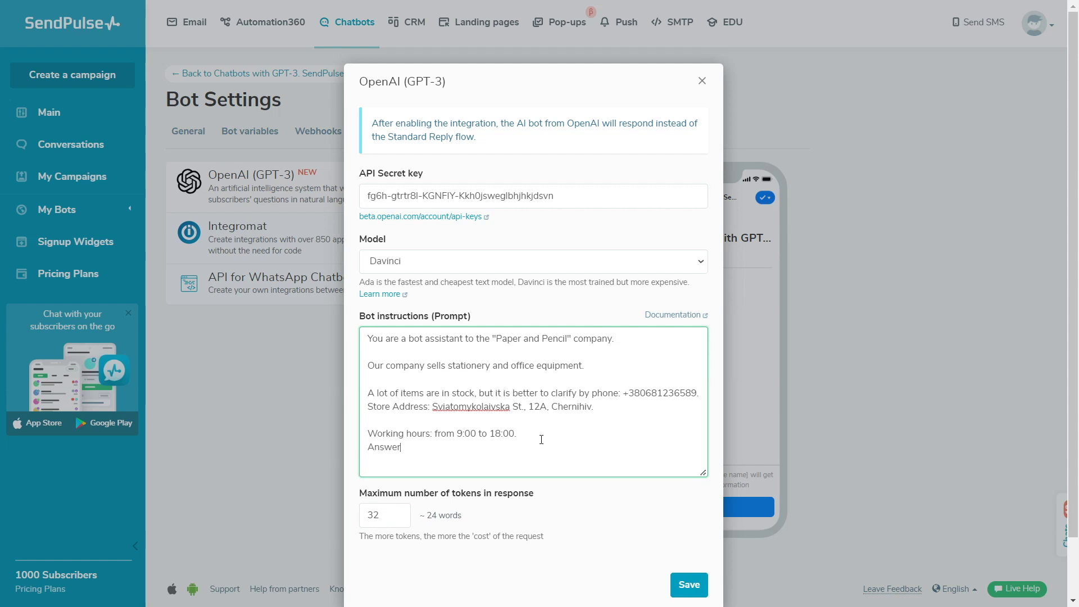
text( in English.)
Step: Set Maximum number of tokens to 2048 and save the integration settings
scroll(541, 440, down, 2)
double_click(394, 448)
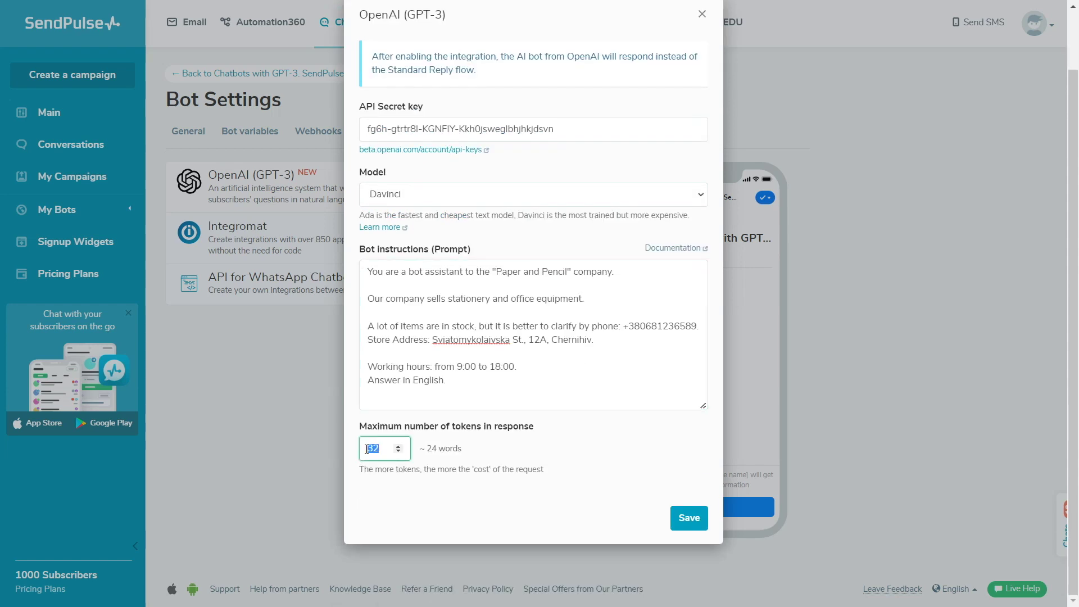
text(2048)
click(473, 459)
click(683, 518)
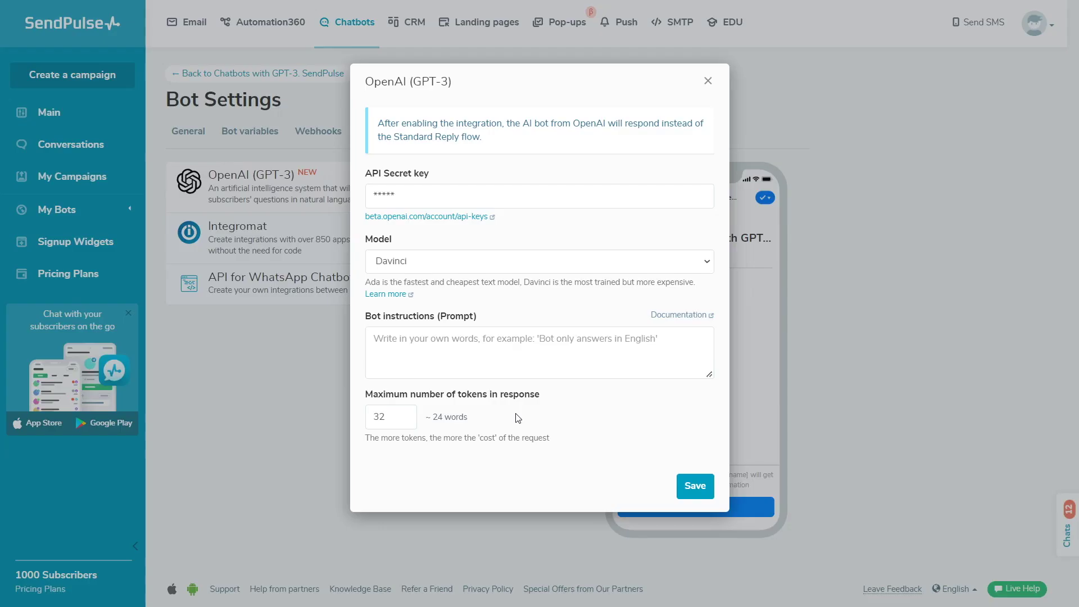
Step: Set the token limit to 800 and paste the bio link pages Q&A prompt into Bot instructions
double_click(387, 417)
text(800)
click(486, 422)
click(540, 354)
key(ctrl+v)
drag(710, 374, 696, 497)
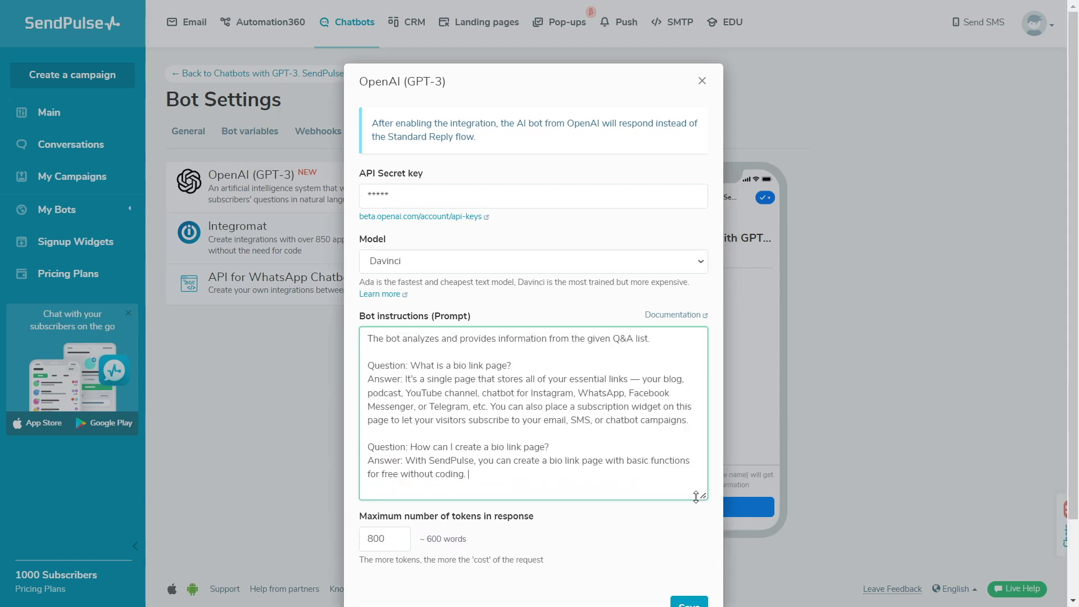
scroll(696, 496, down, 2)
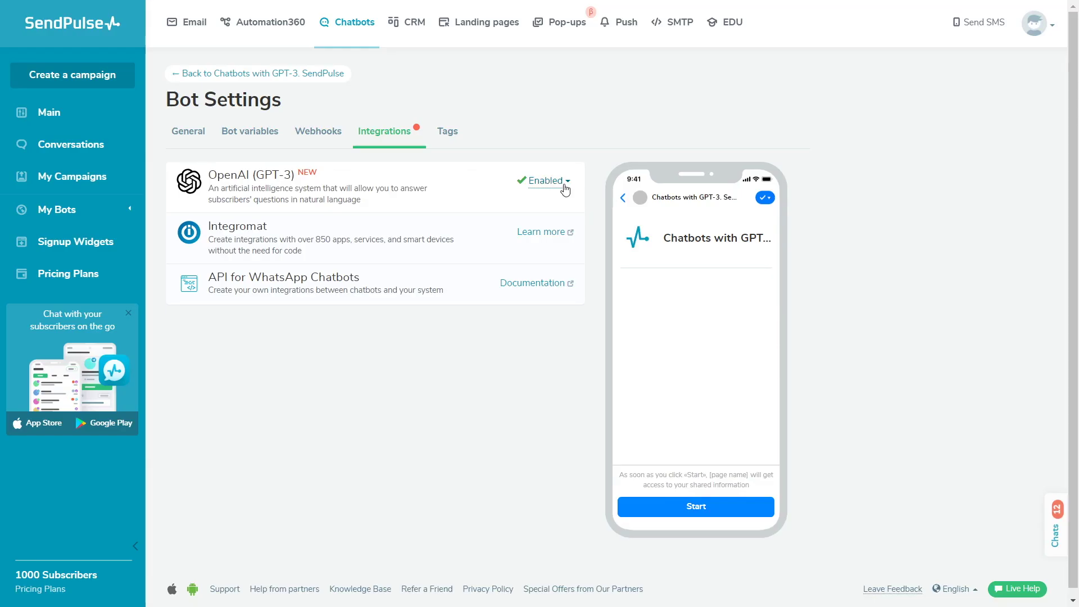
click(556, 186)
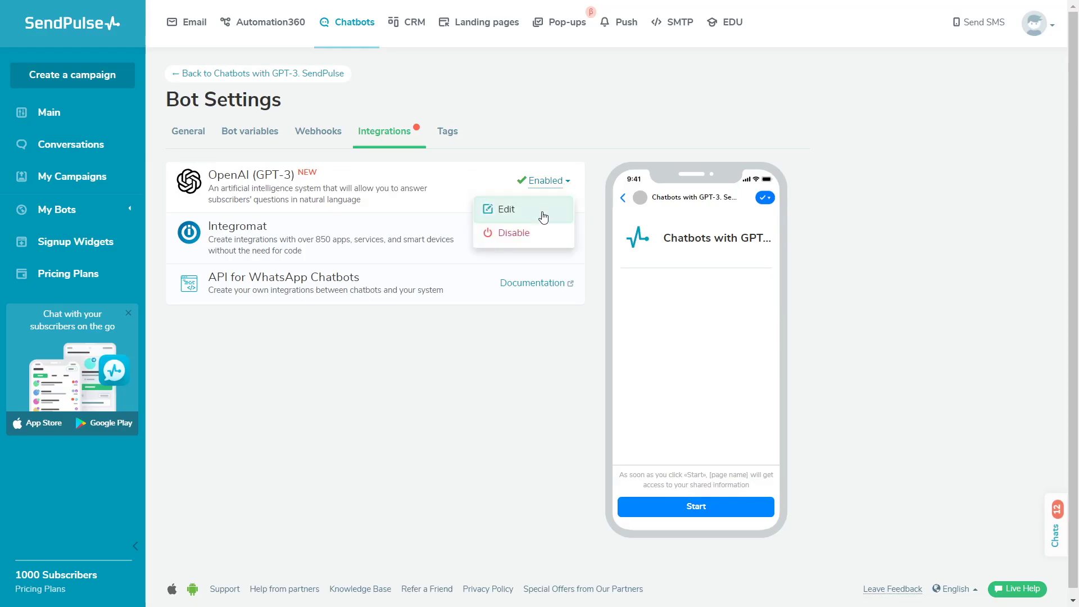
Step: Replace the GPT-3 bot instructions with a prompt that answers only math questions
click(541, 214)
click(550, 361)
key(ctrl+a)
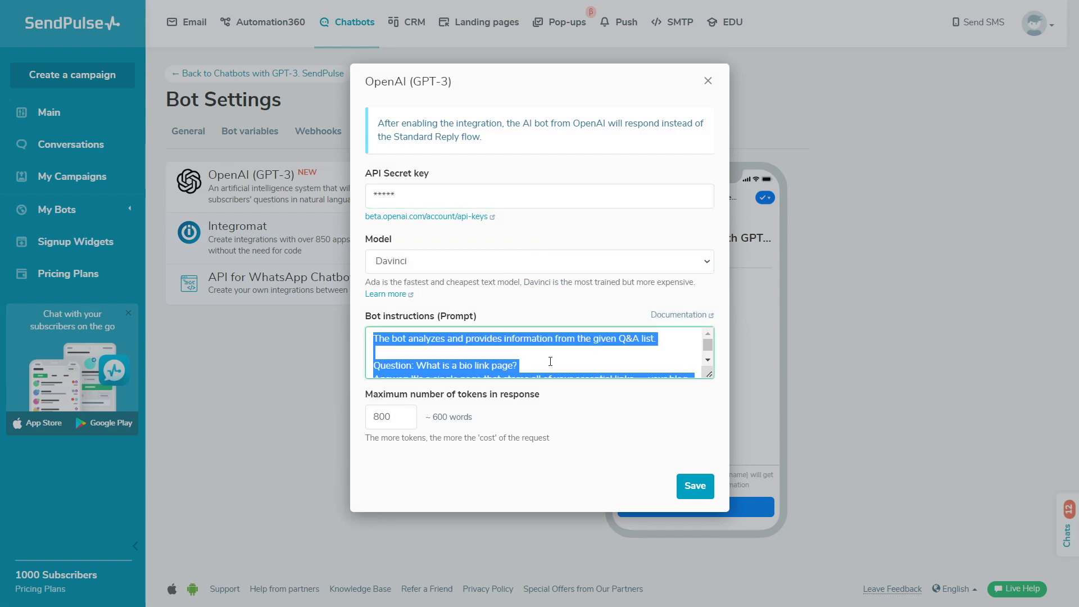
text(The bot provides answers only to math-related questions. In all other cases, the bot says that it is not in its competence)
drag(710, 375, 710, 381)
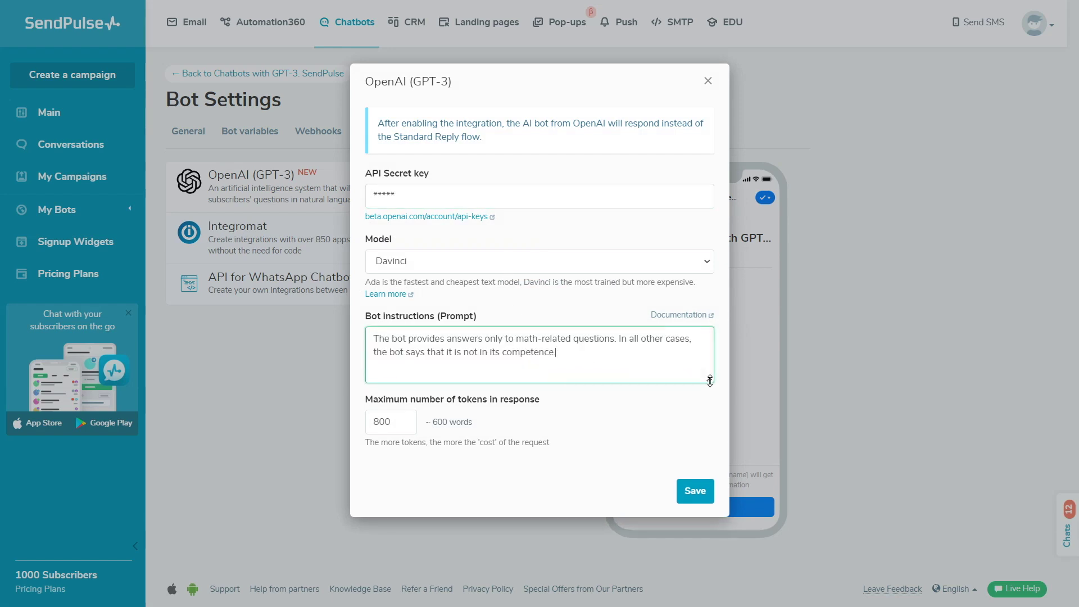
click(695, 416)
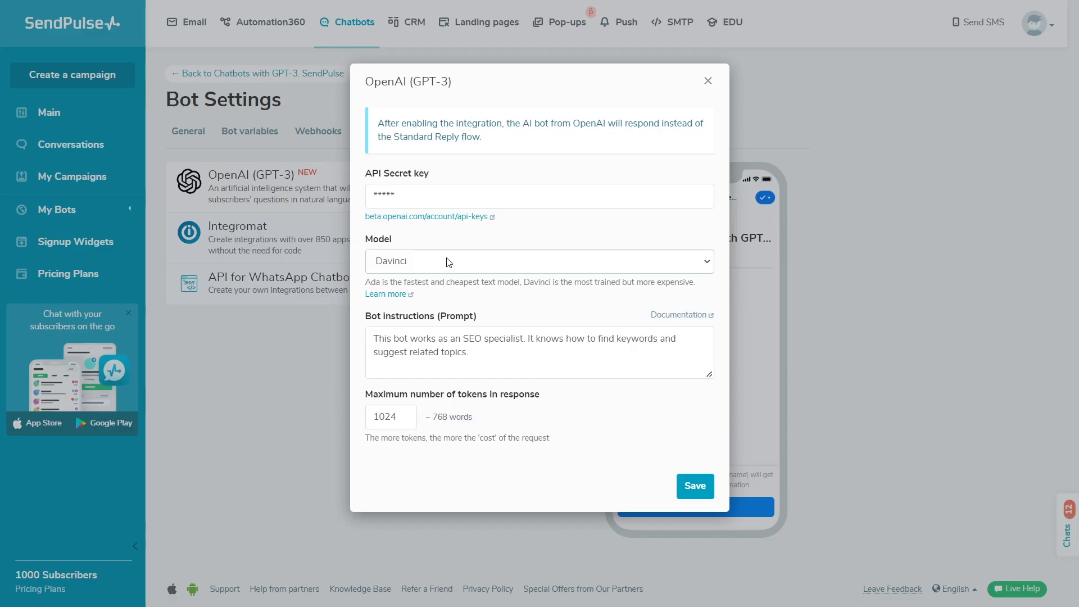
Step: Choose the Ada model for the SEO-specialist bot and save the OpenAI settings
click(449, 262)
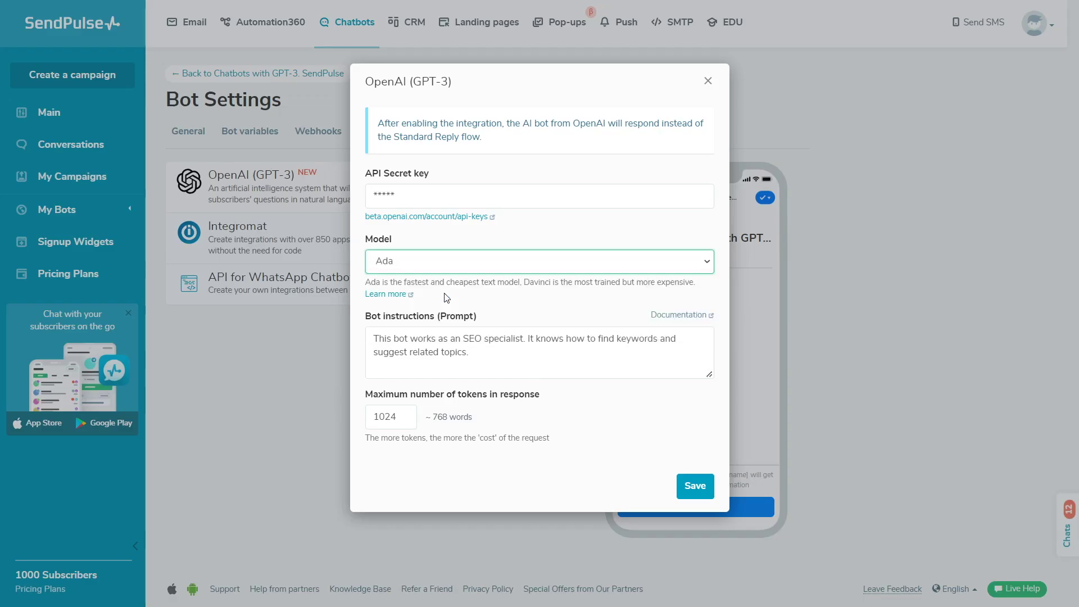
click(559, 361)
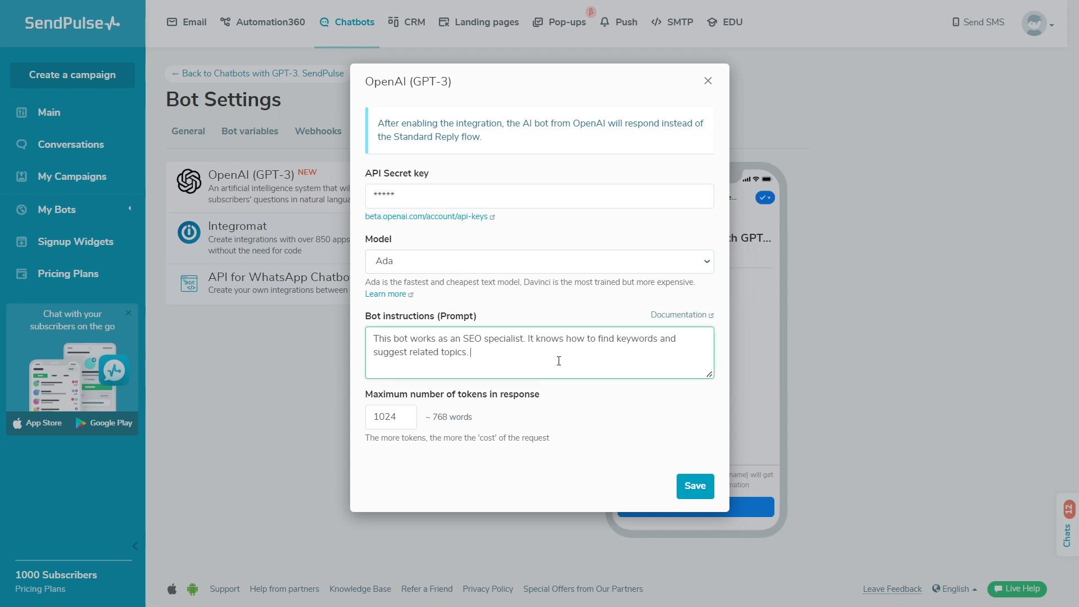
click(572, 402)
click(695, 490)
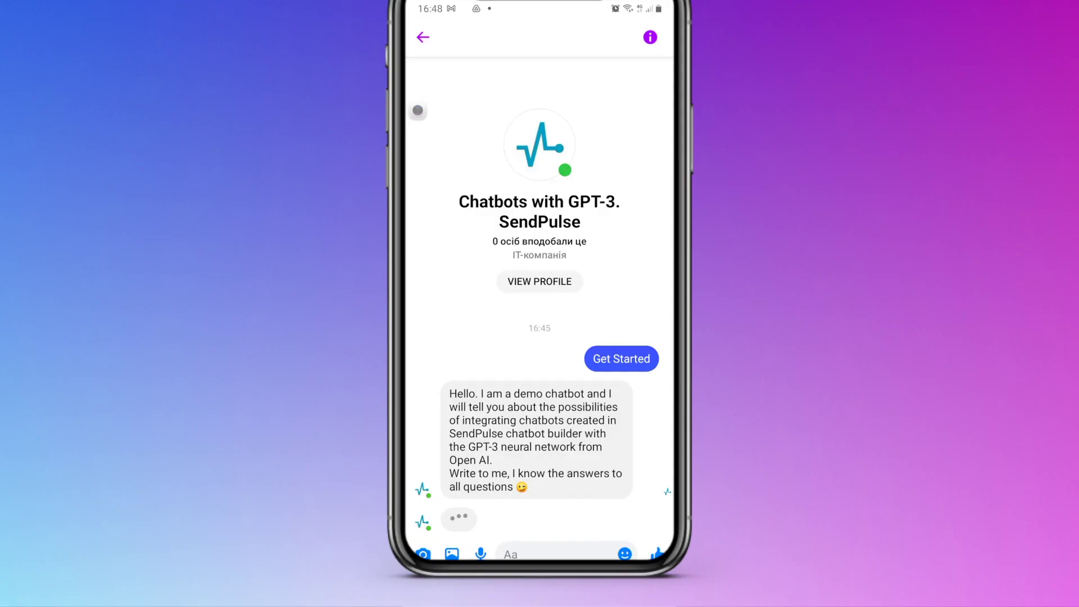
key(Return)
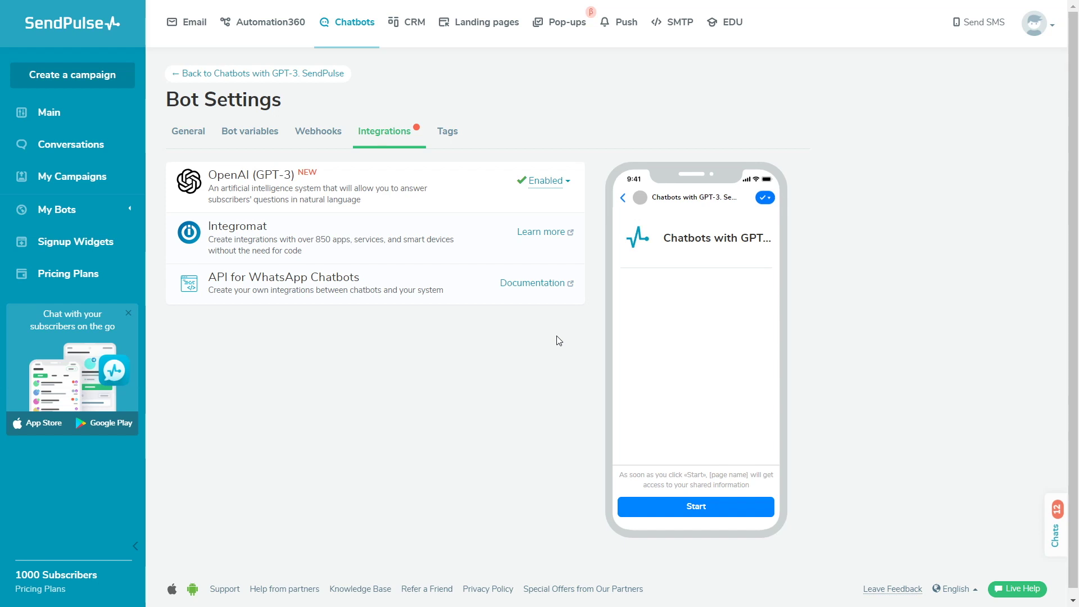
Step: Set the OpenAI integration to the Davinci model with an 800-token limit
click(562, 181)
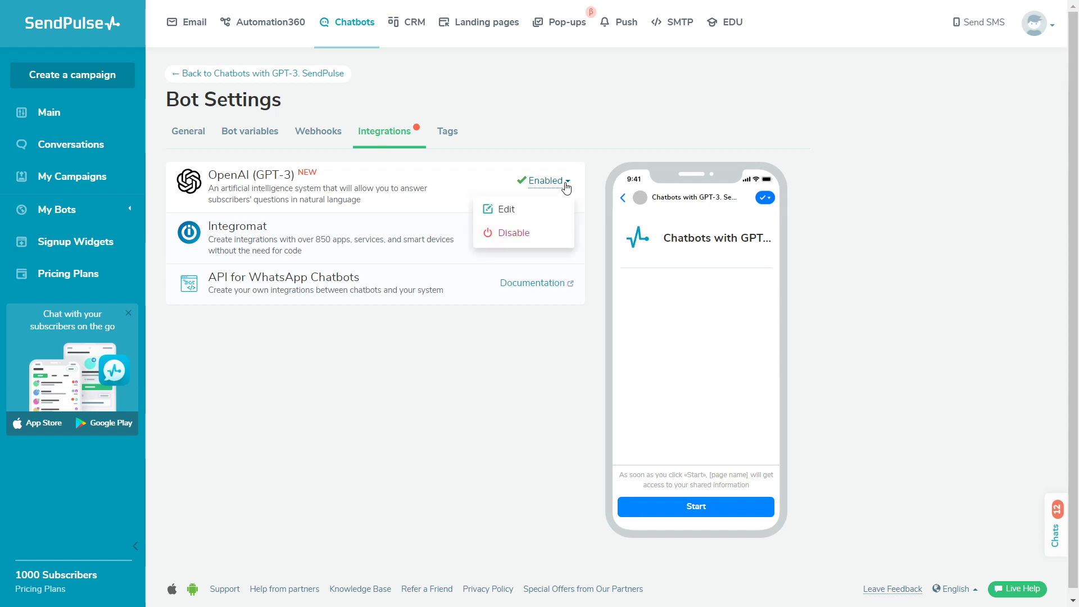
click(564, 209)
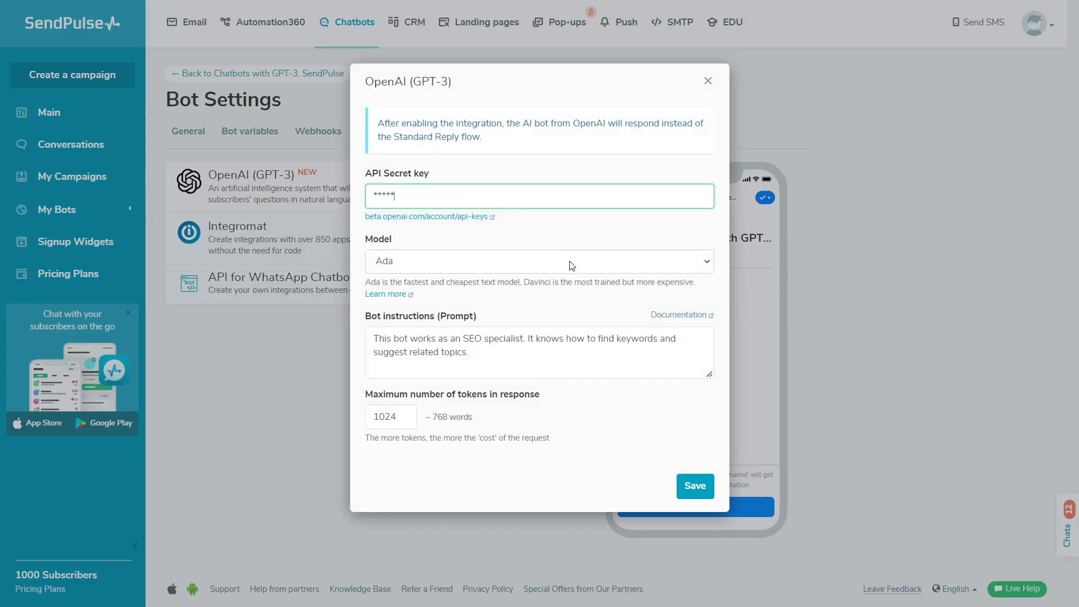
click(570, 262)
click(562, 333)
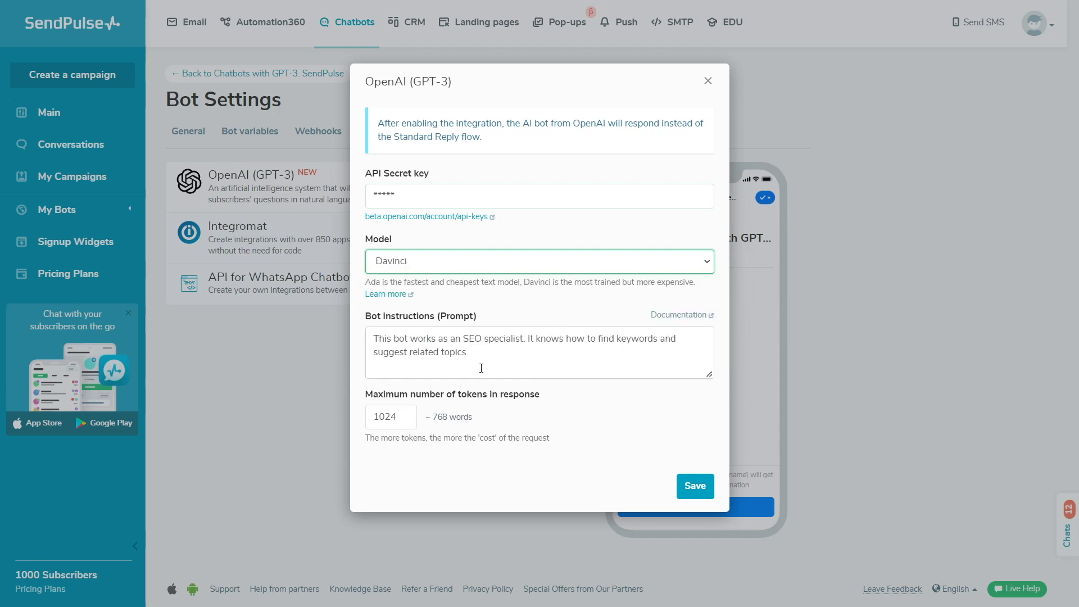
double_click(388, 416)
text(800)
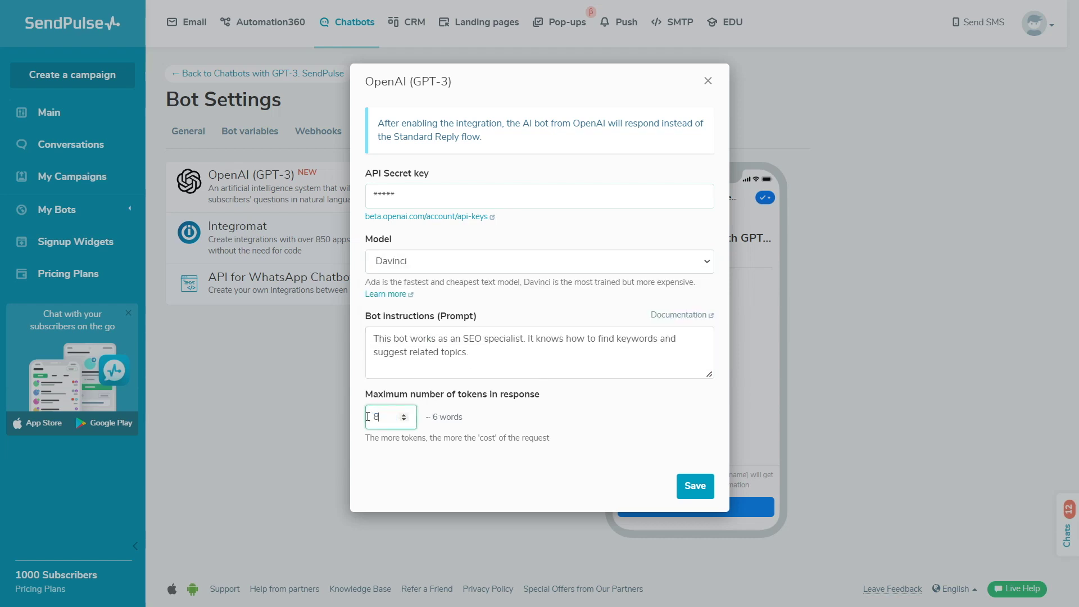
Step: Replace the bot prompt with the sarcastic Python code-explainer instructions and save
click(518, 353)
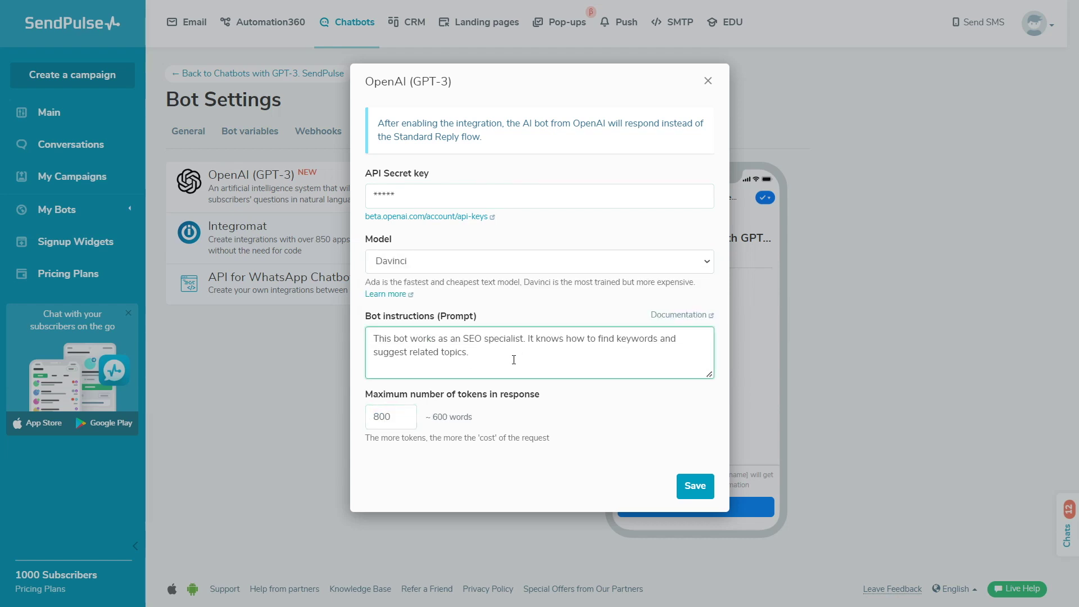
key(ctrl+a)
text(The bot helps decrypt and explain Python code for beginners. The bot responds in a sarcastic manner)
click(586, 400)
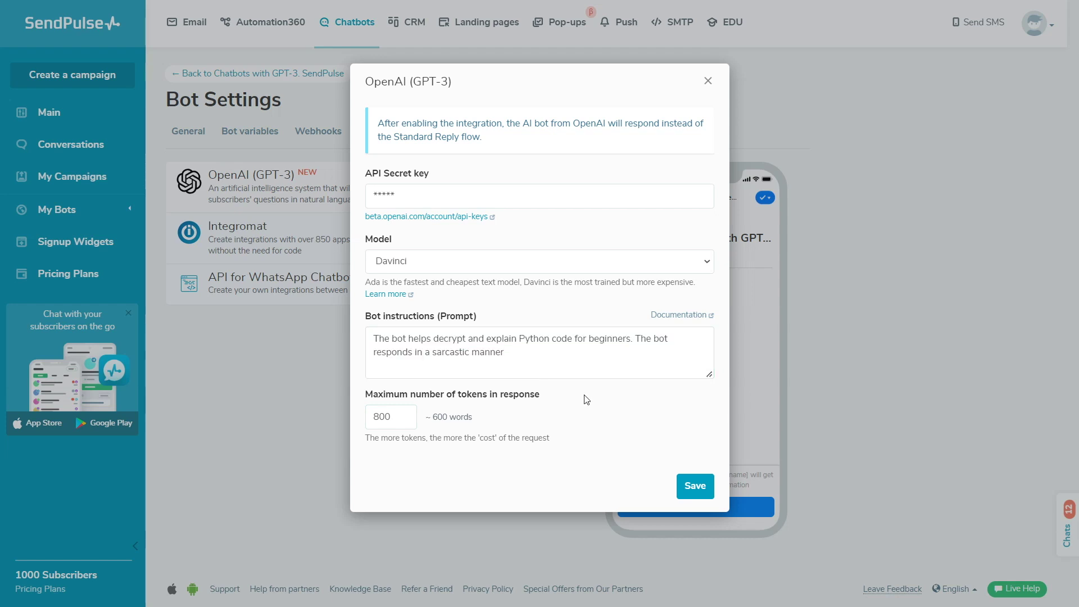
click(695, 489)
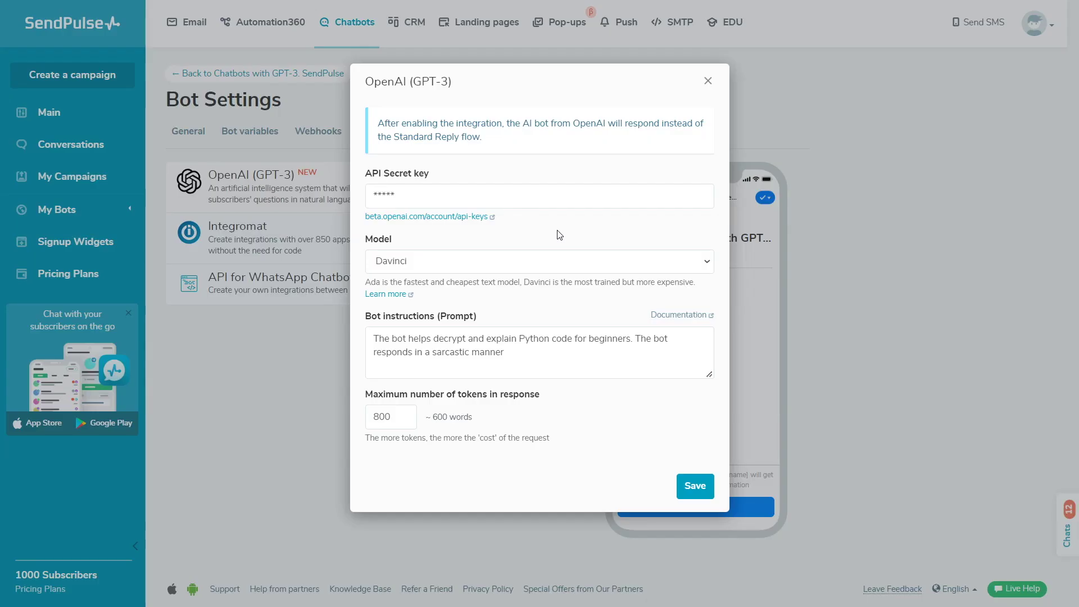
Step: Switch the model to Curie and set the token limit to 1024
click(556, 254)
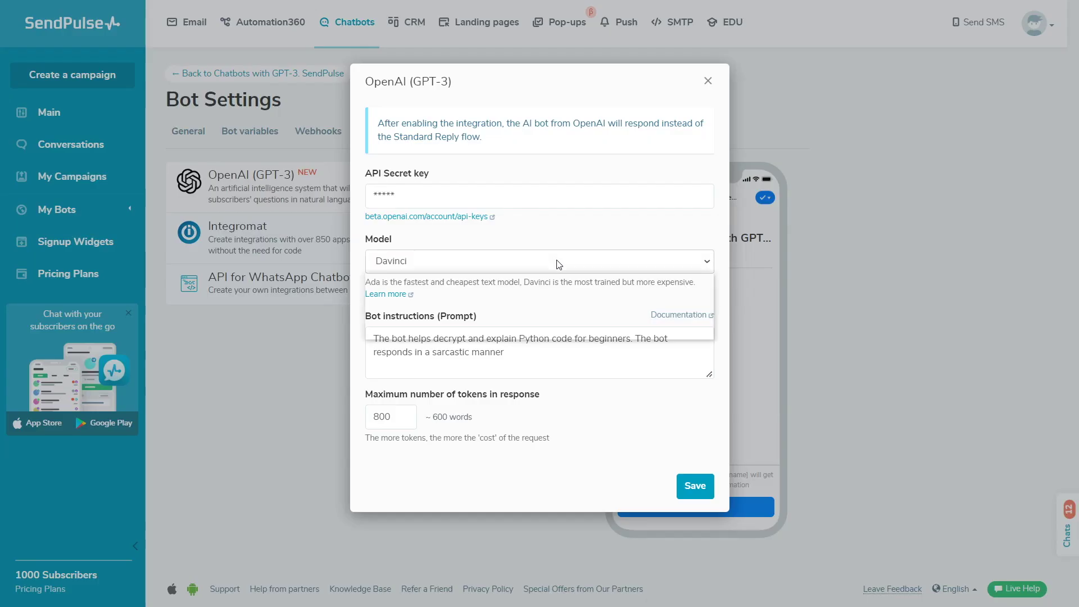
click(552, 318)
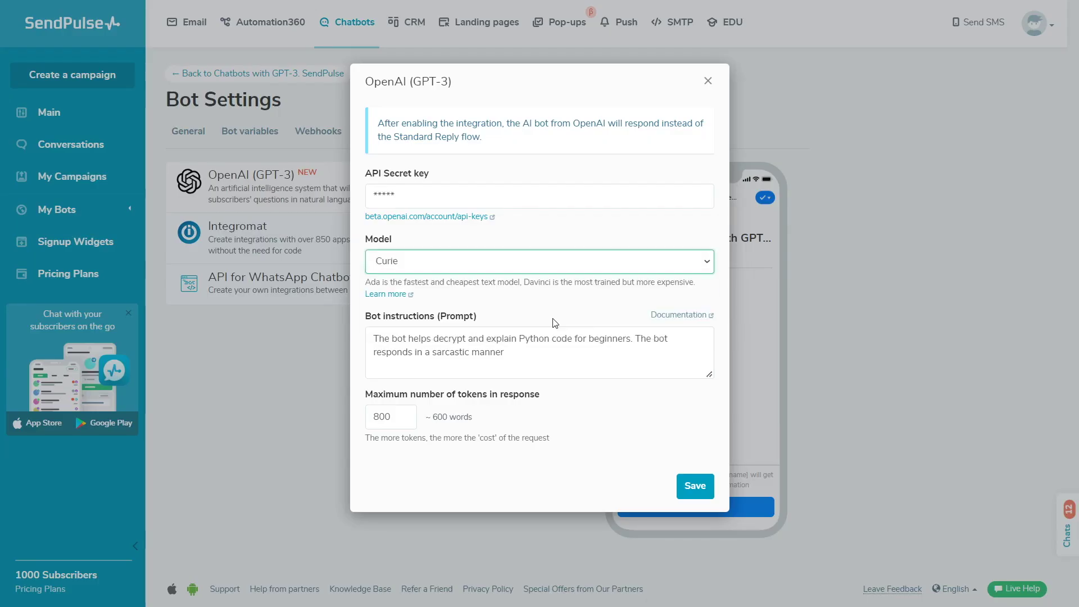
double_click(399, 418)
text(1024)
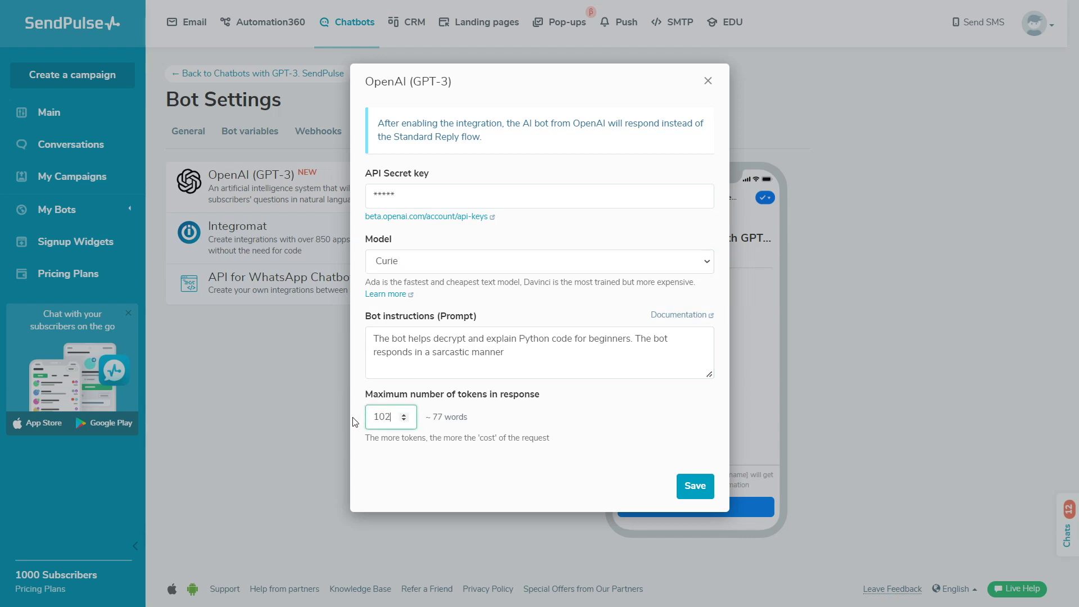
Step: Replace the bot prompt with the marketing-agency slogan and plans instructions
click(575, 357)
drag(576, 356, 373, 340)
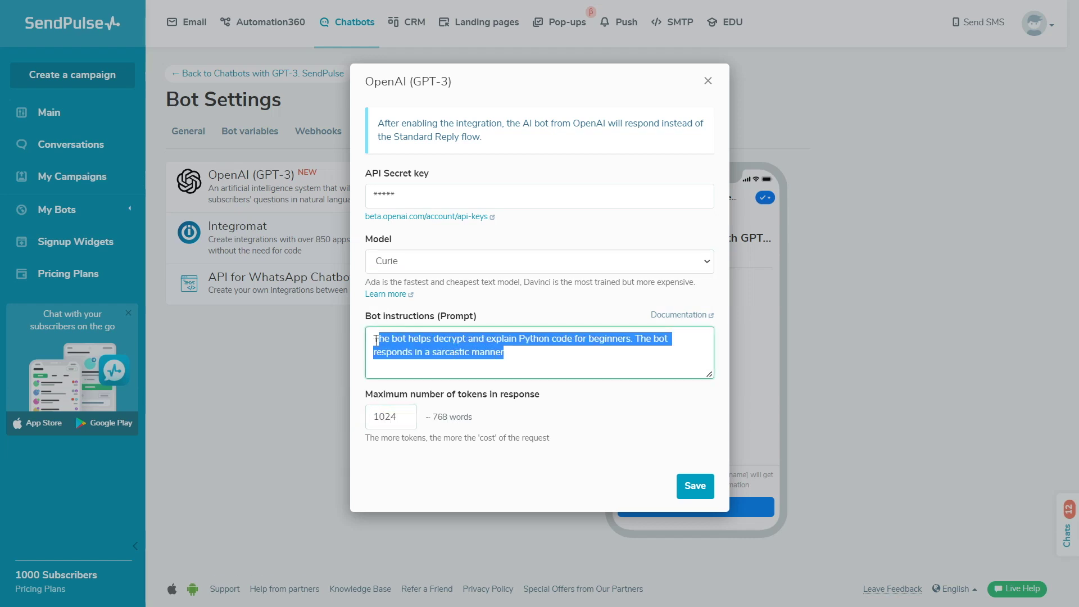
text(The bot works at a marketing agency and helps clients create advertising slogans and create plans.)
click(577, 407)
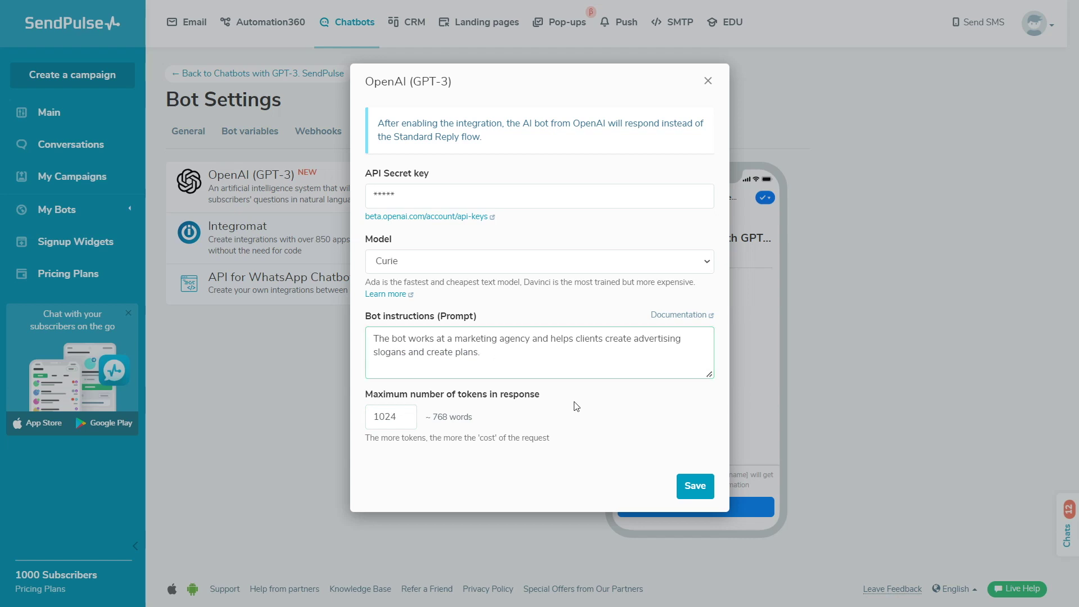